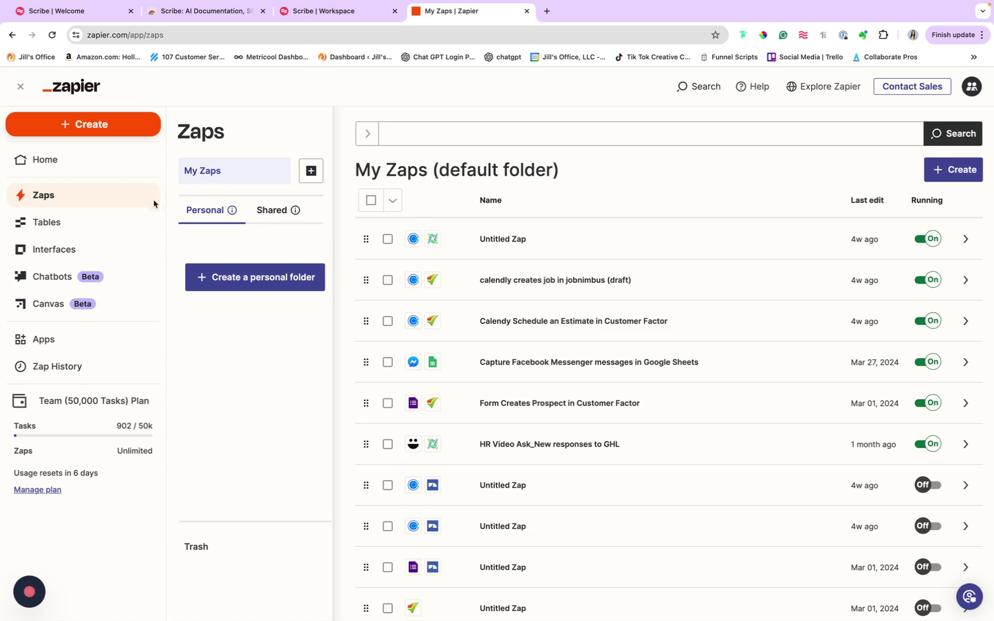
Step: Create a new Zap and choose Jills Office as its trigger app
click(74, 127)
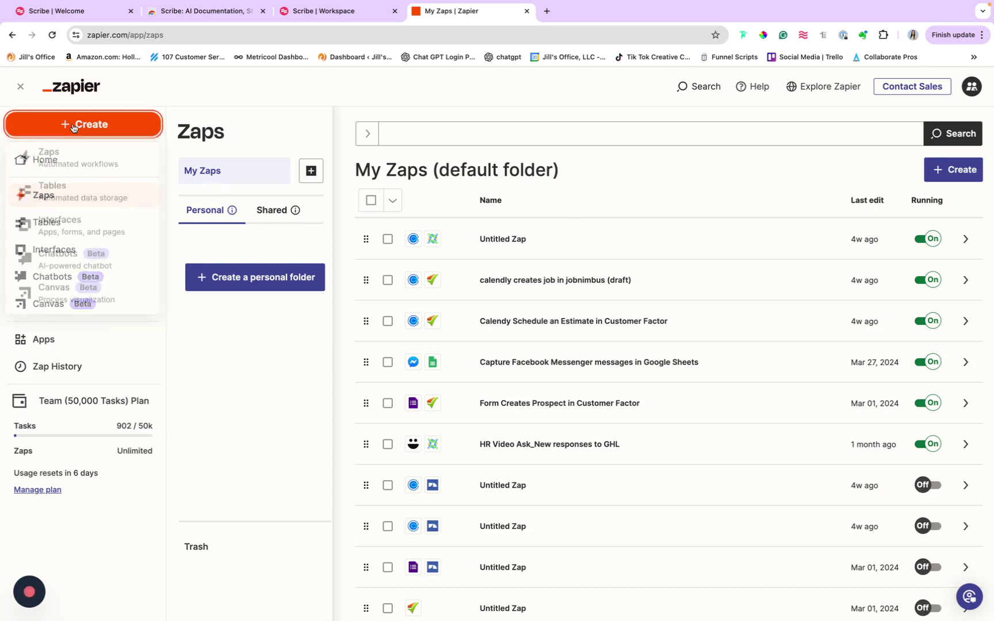
click(58, 161)
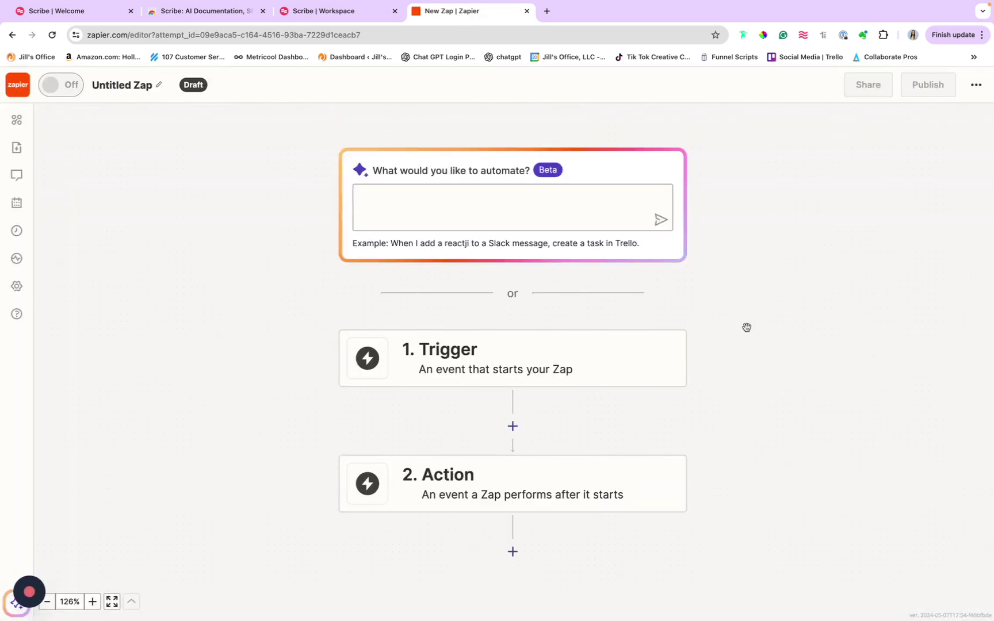
scroll(746, 327, down, 2)
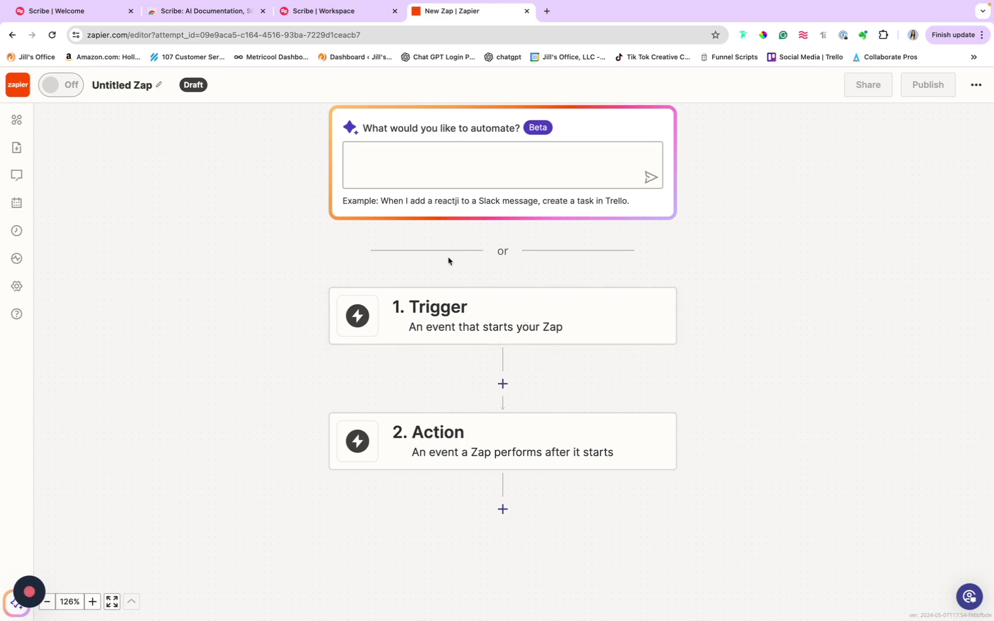
click(489, 310)
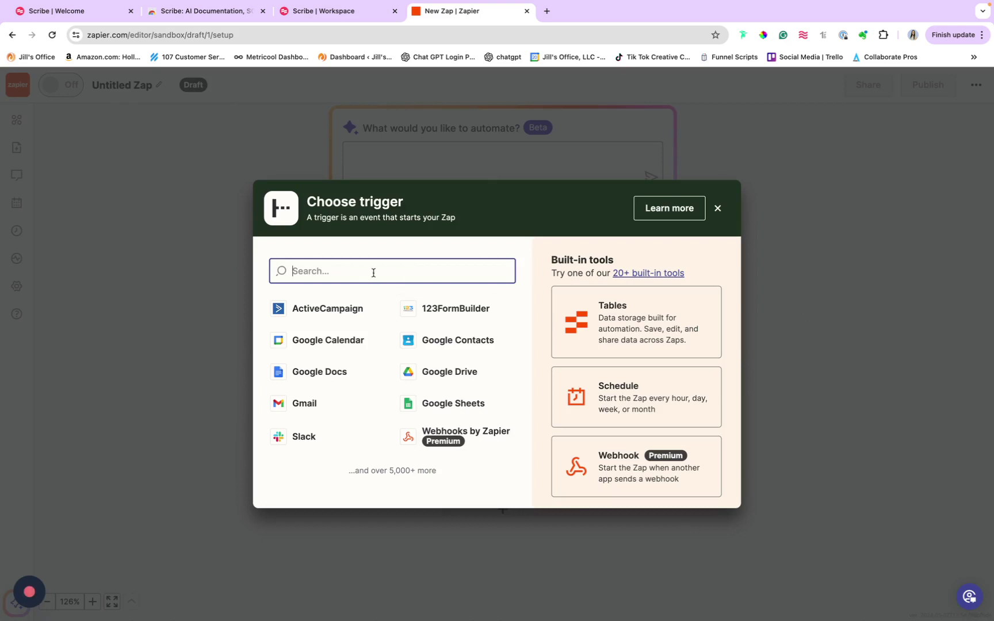
text(jill)
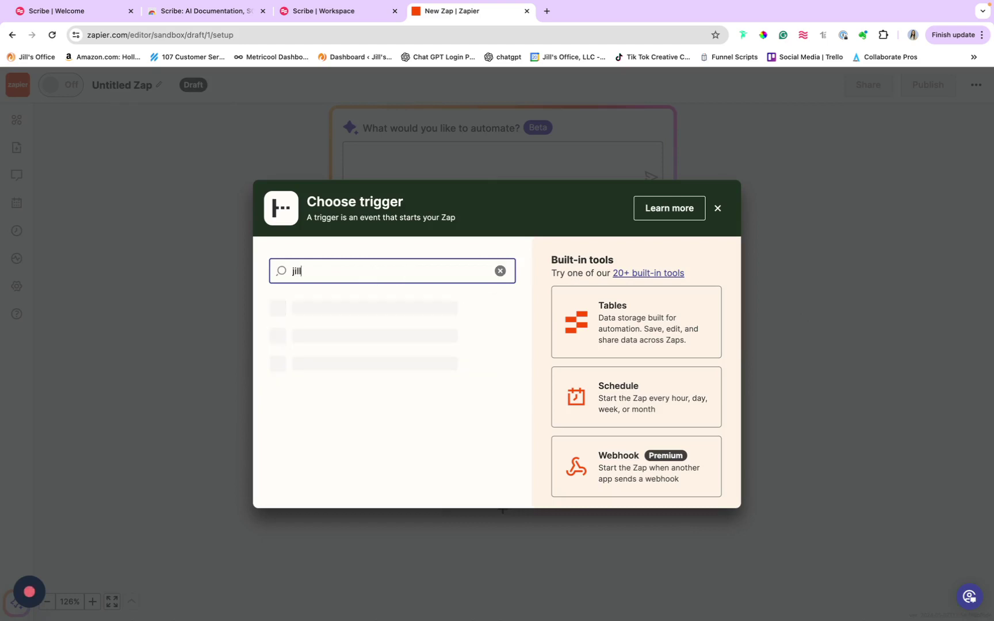
text(s)
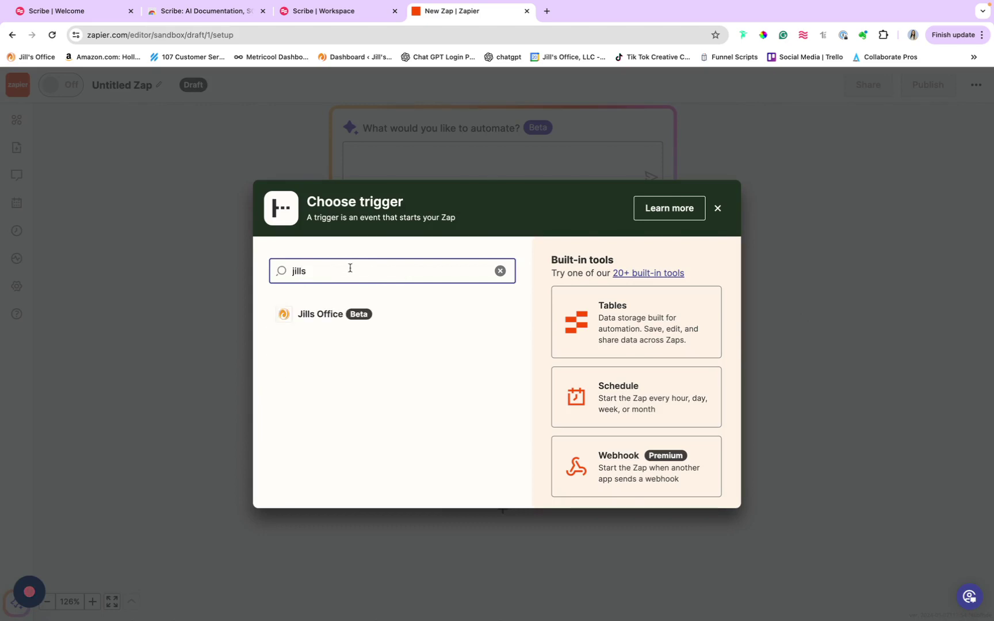
click(333, 315)
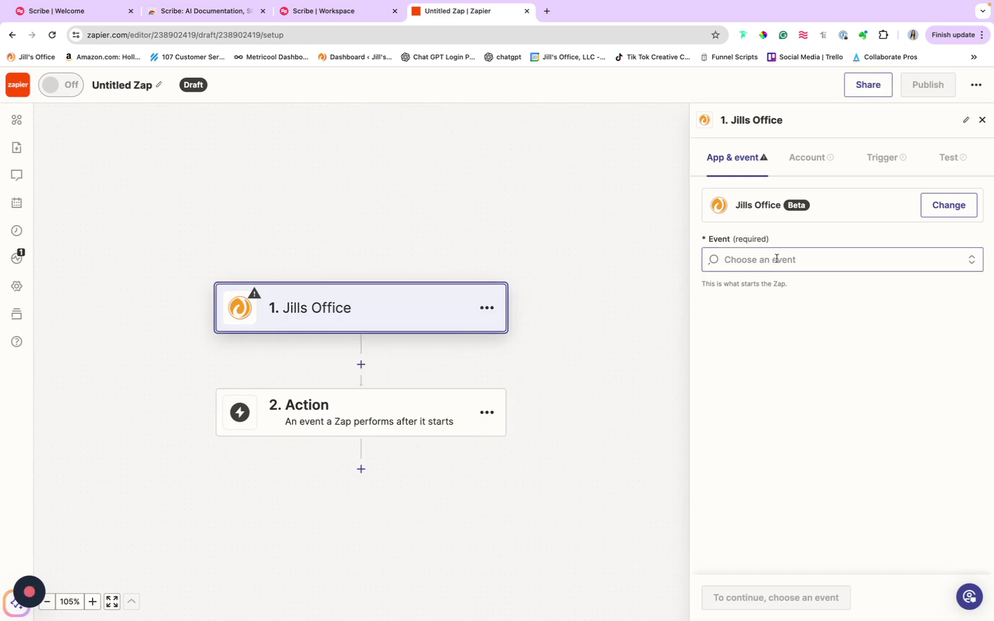
Step: Set the Jills Office trigger event to New Action Item and continue to the account selection
click(825, 263)
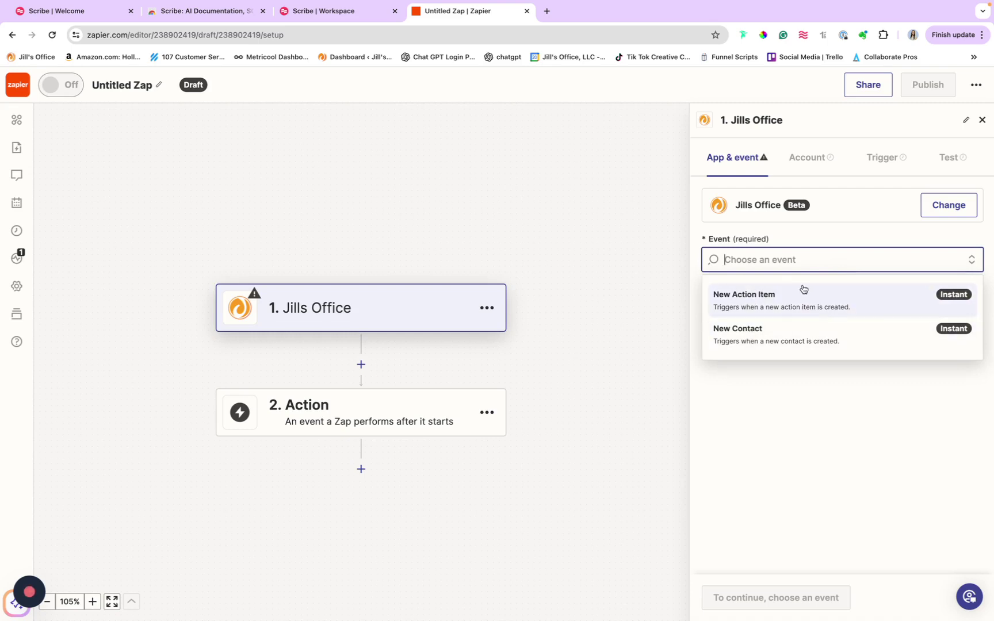
click(760, 300)
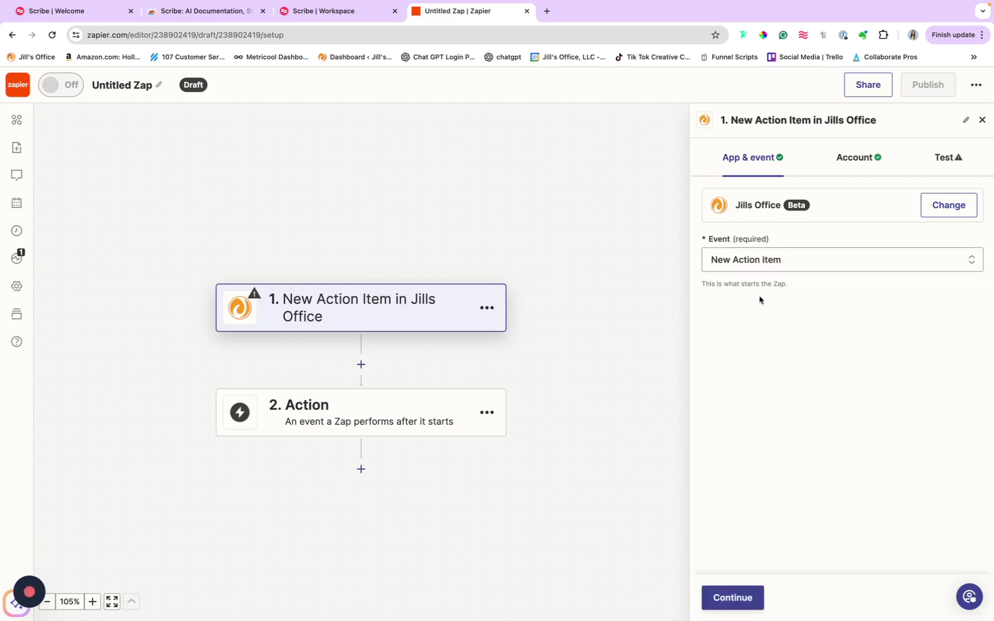
click(733, 598)
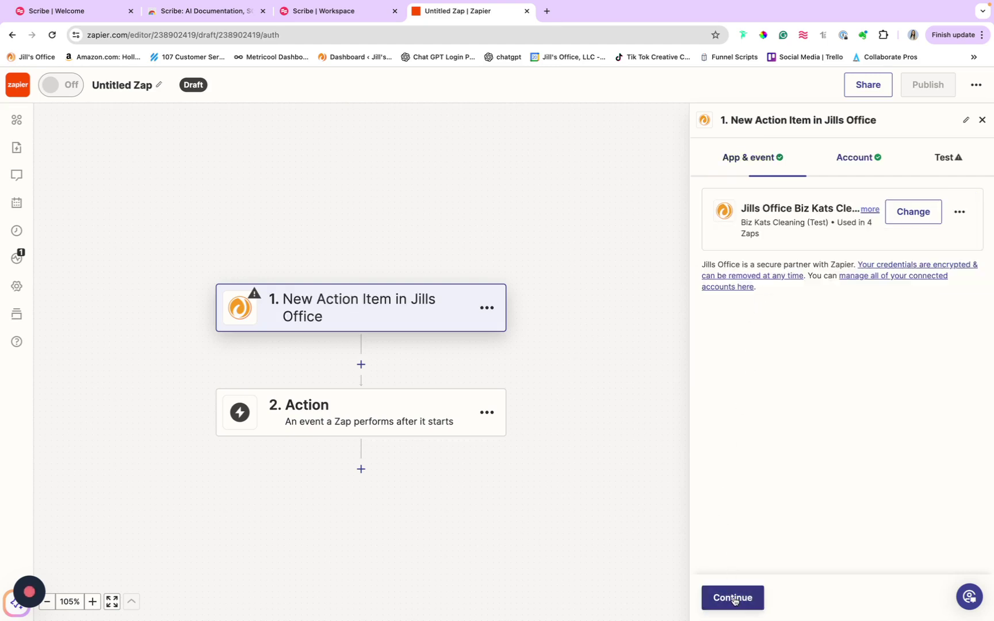
Step: Review the account choices for the trigger and continue with the Biz Kats Cleaning (Test) account
click(918, 211)
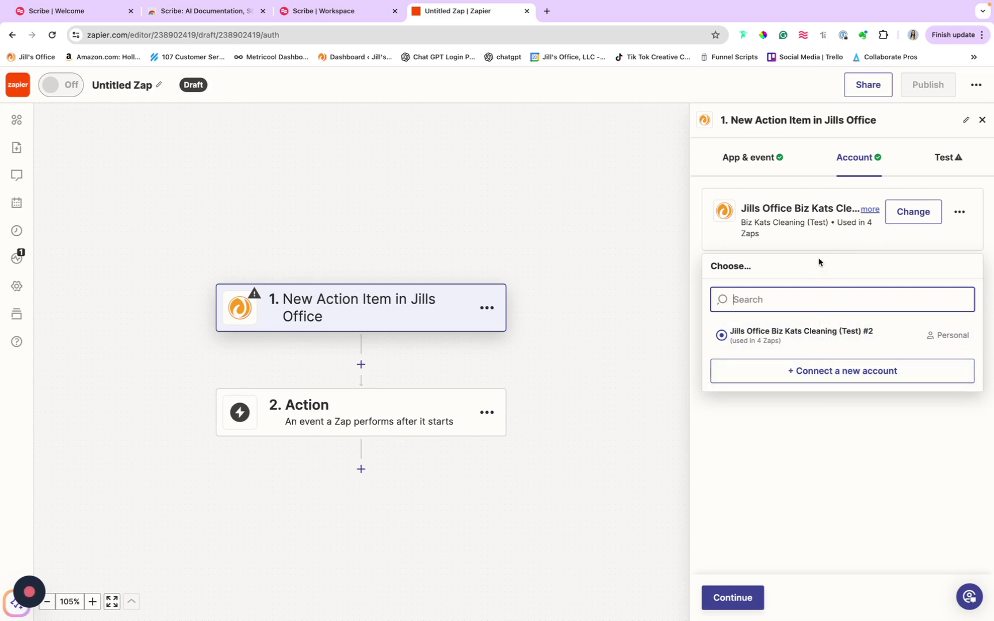
click(726, 603)
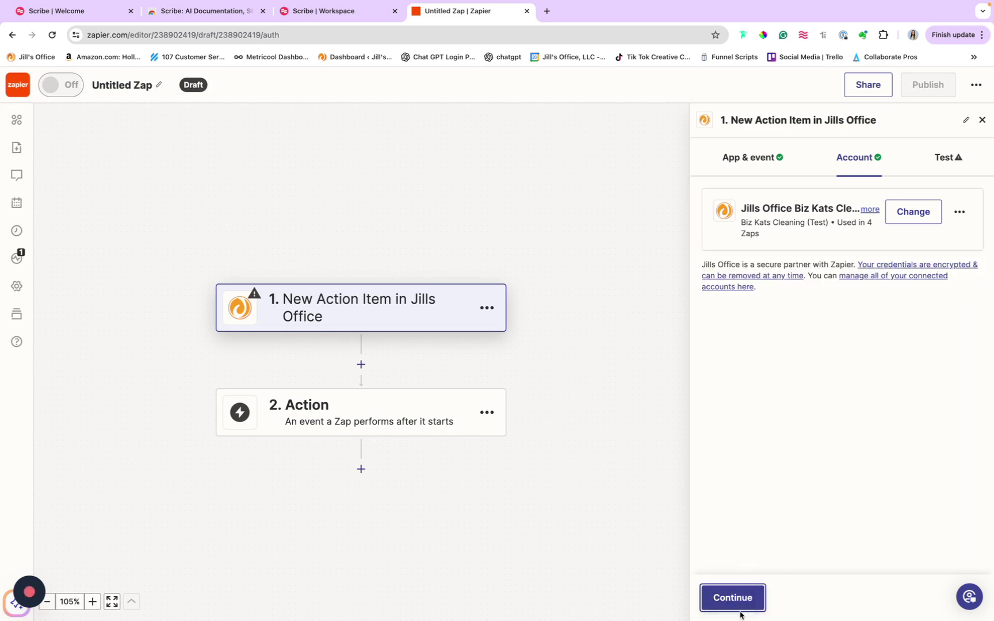
click(738, 604)
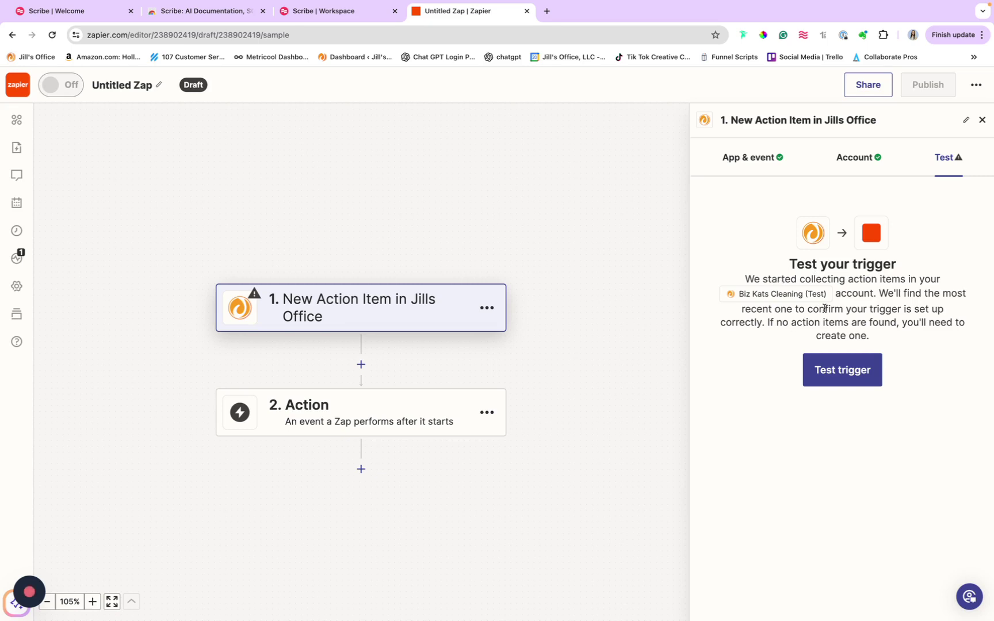
Step: Test the New Action Item trigger, review the sample record's fields and continue with Action Item A
click(832, 369)
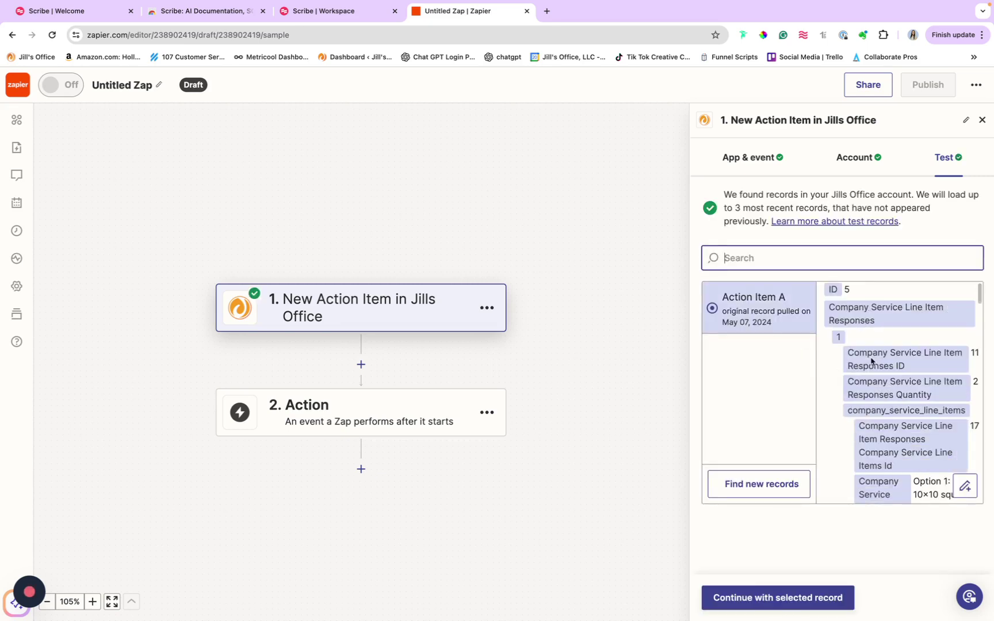
scroll(896, 471, down, 5)
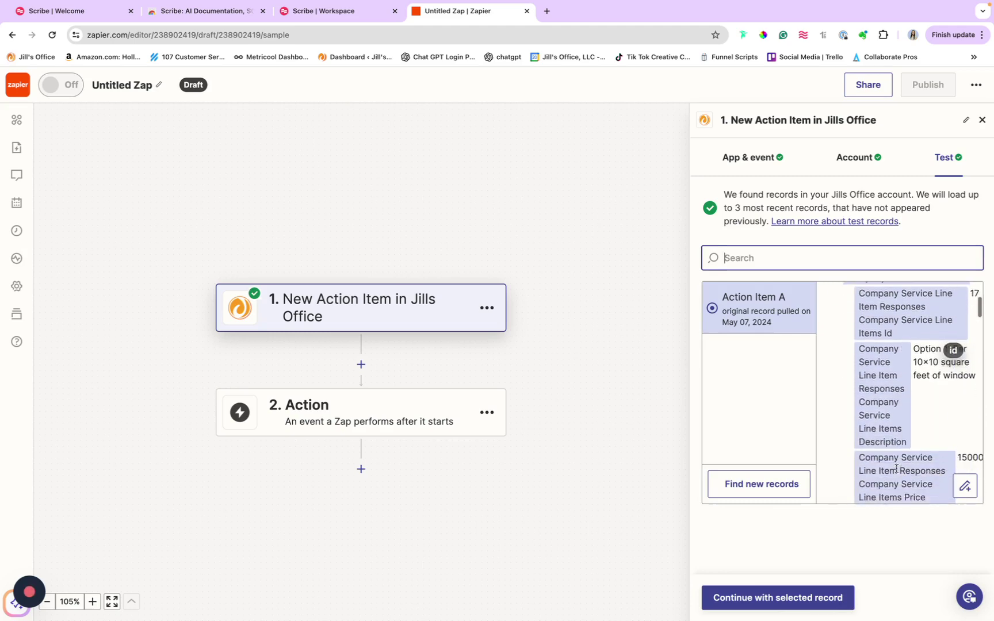
click(789, 597)
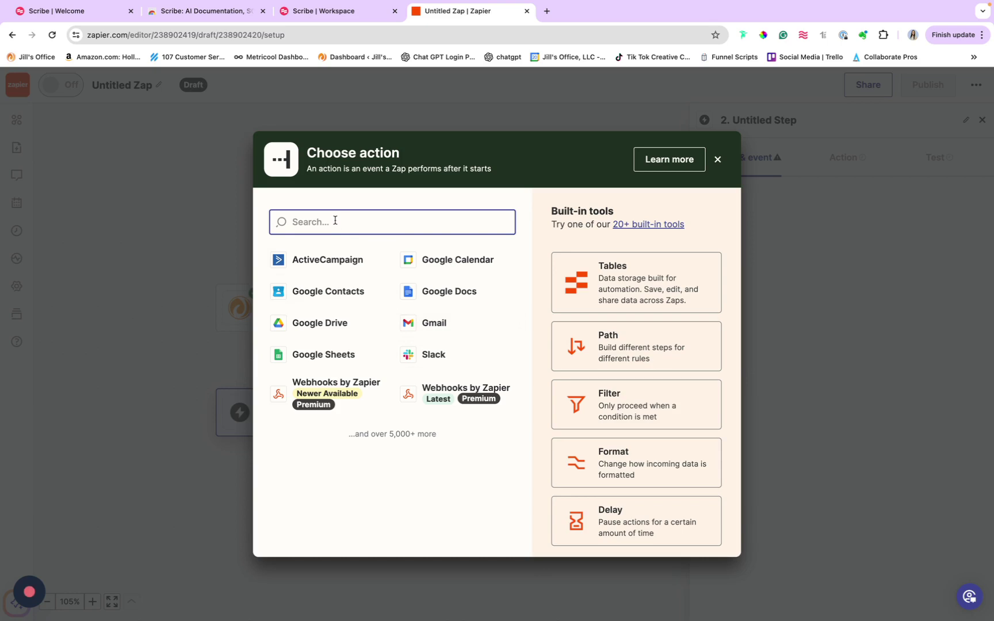
Step: Search the available action apps for "jobber" and for "job", clearing the search each time
text(jobber)
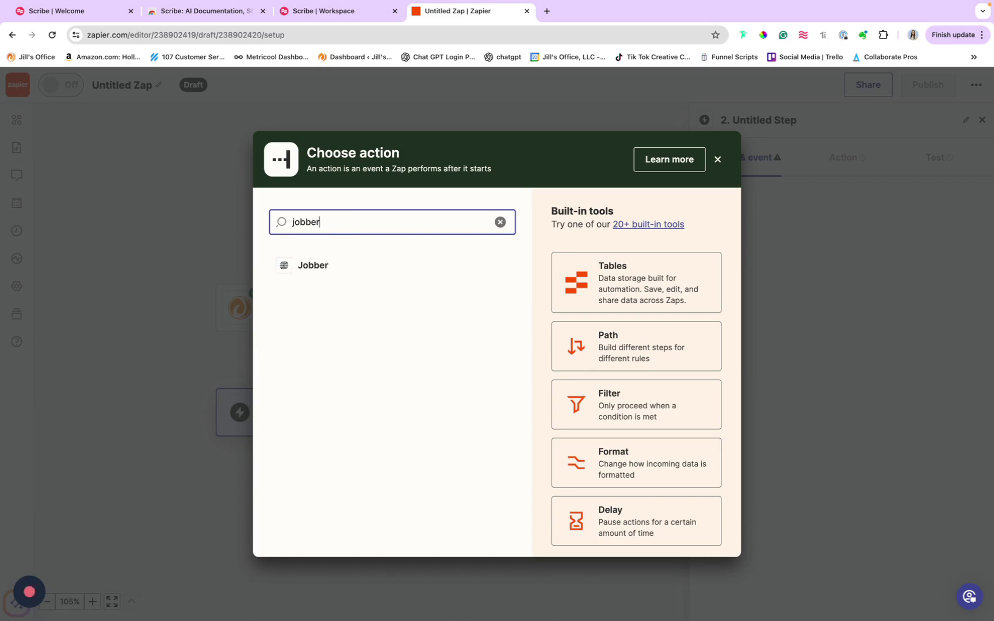
key(BackSpace)
key(BackSpace)
key(BackSpace)
key(BackSpace)
key(BackSpace)
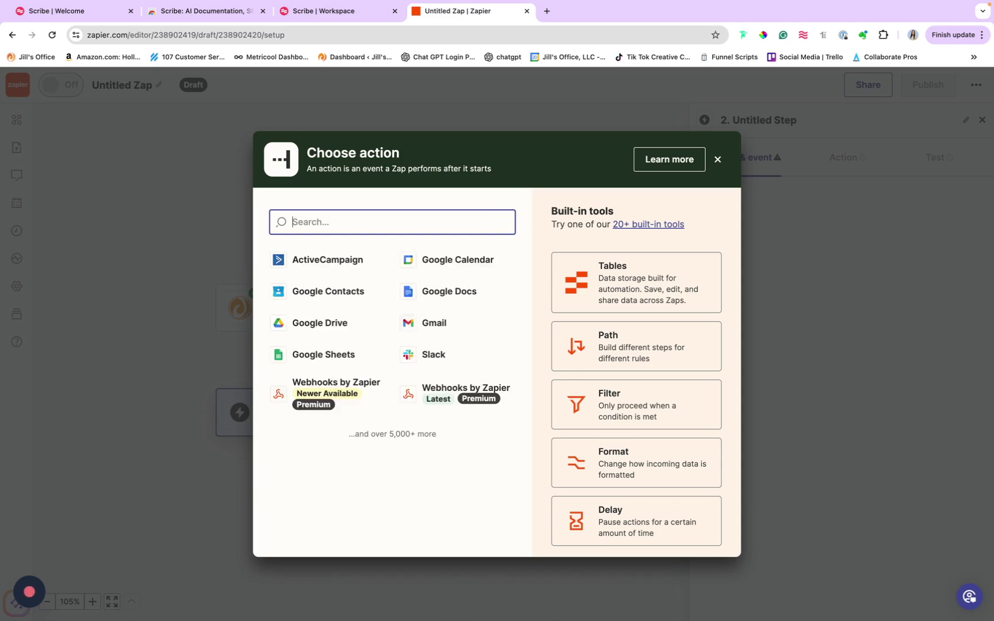
text(job)
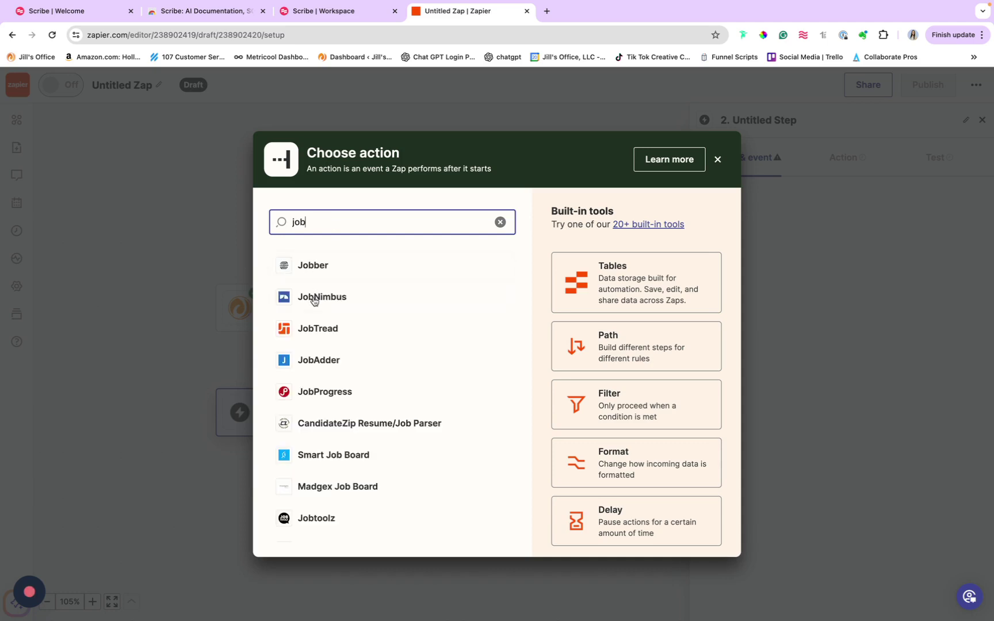
key(BackSpace)
key(BackSpace)
key(BackSpace)
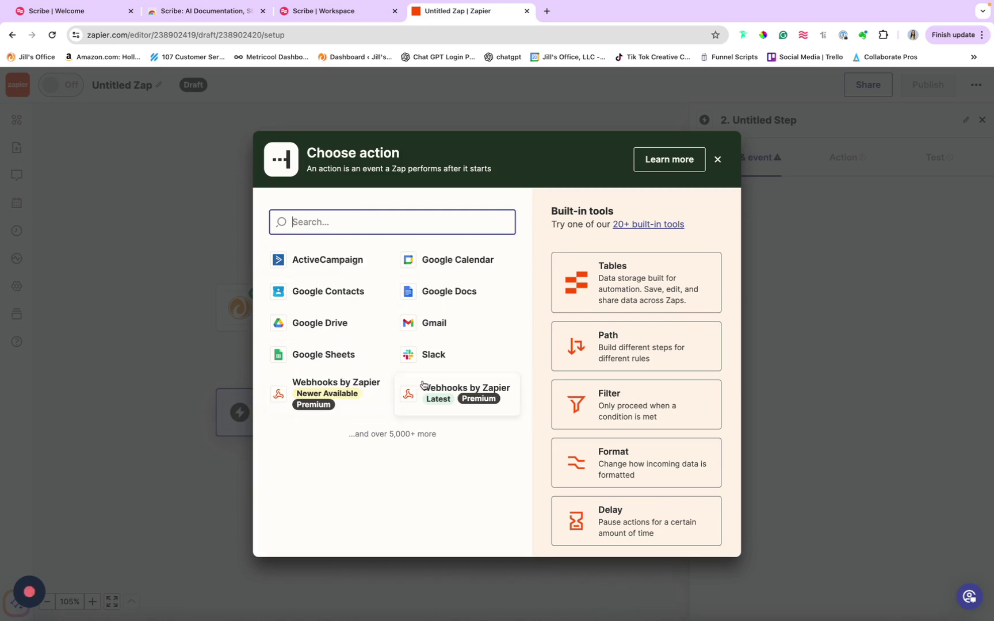
Step: Choose Google Sheets as the action app and set its event to Create Spreadsheet Row
click(329, 356)
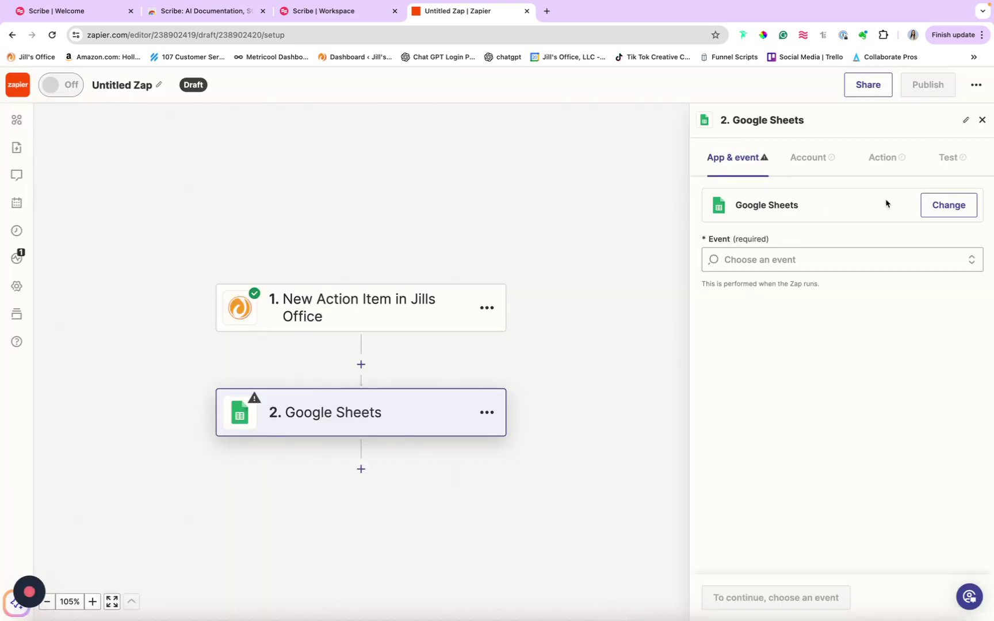
click(916, 255)
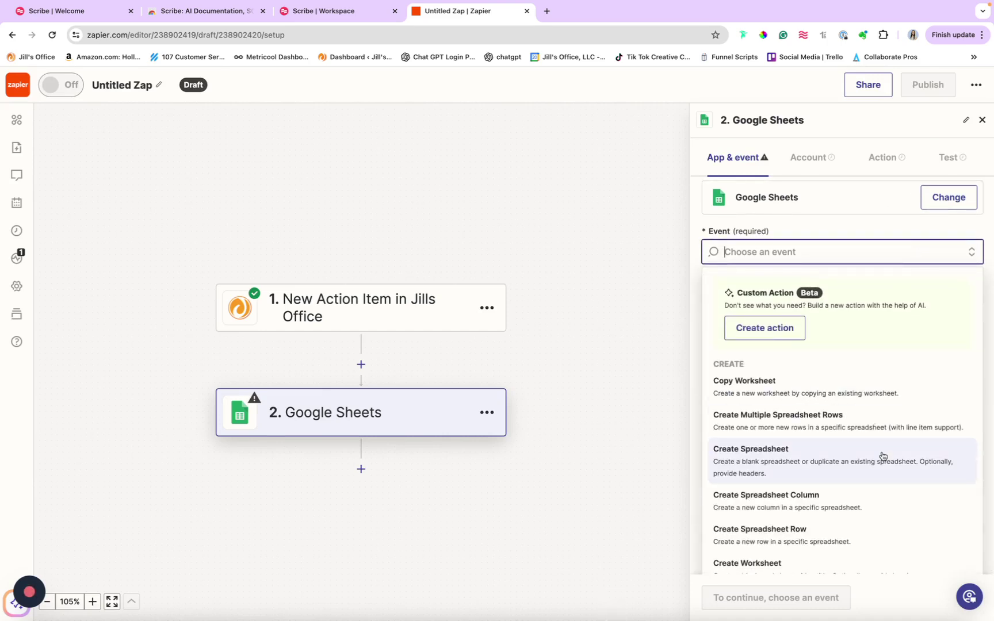
scroll(878, 455, down, 3)
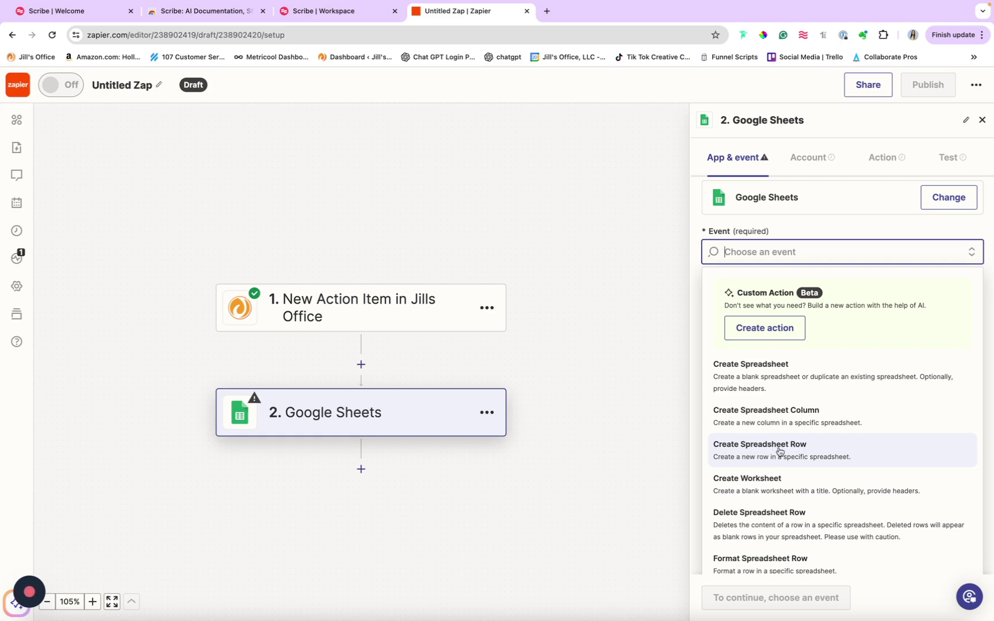
click(779, 451)
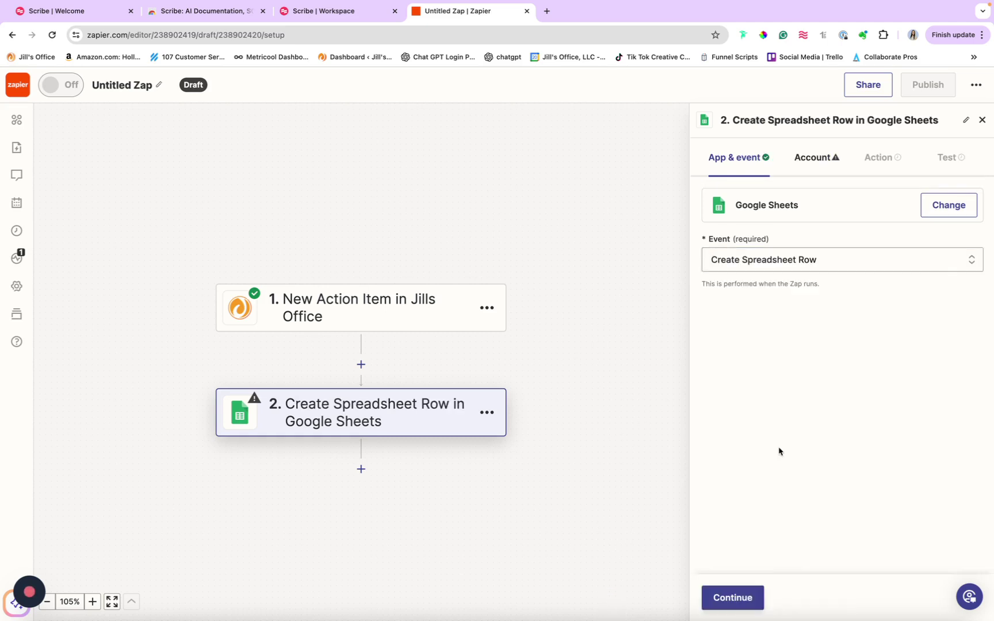
click(732, 598)
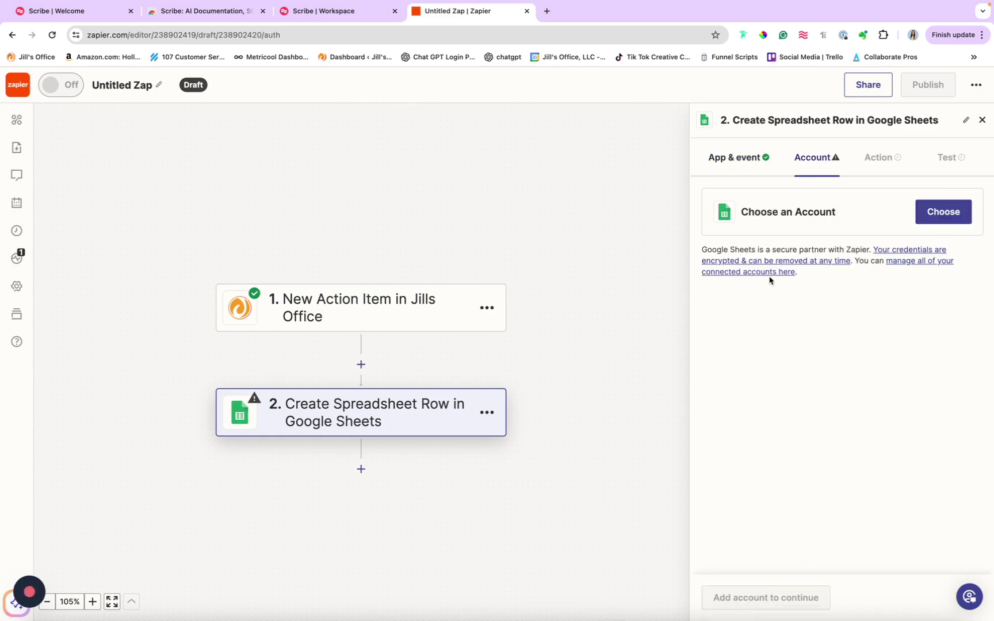
Step: Select the first listed Google Sheets account for the action and continue to the action fields
click(948, 217)
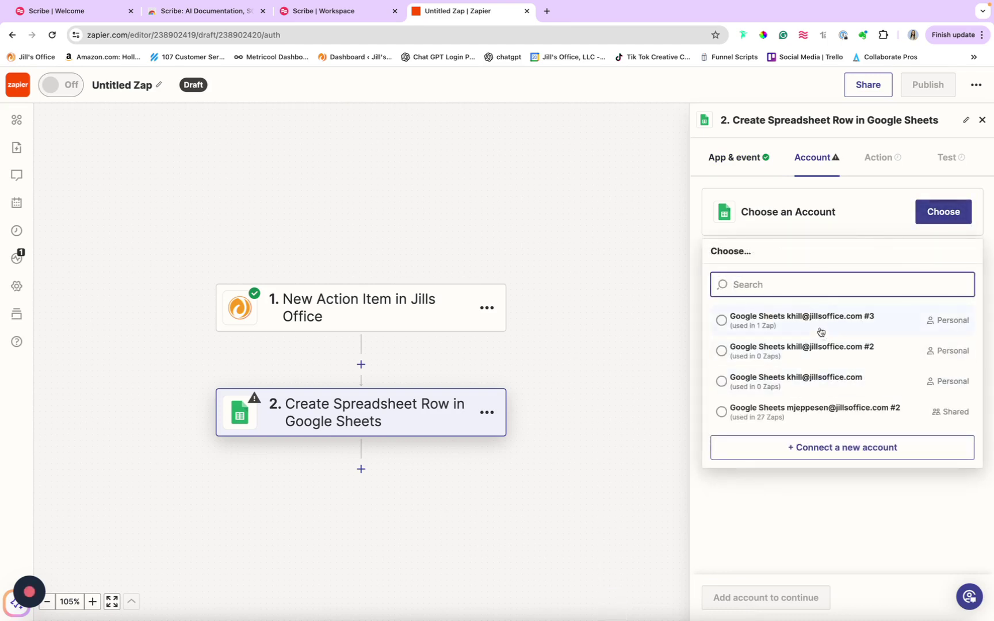
click(817, 326)
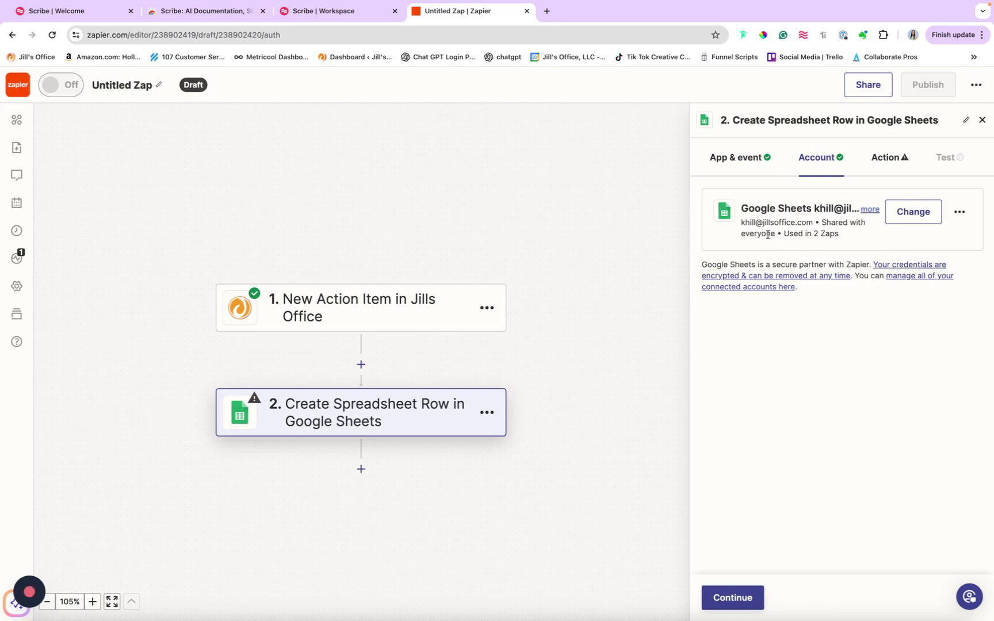
click(733, 600)
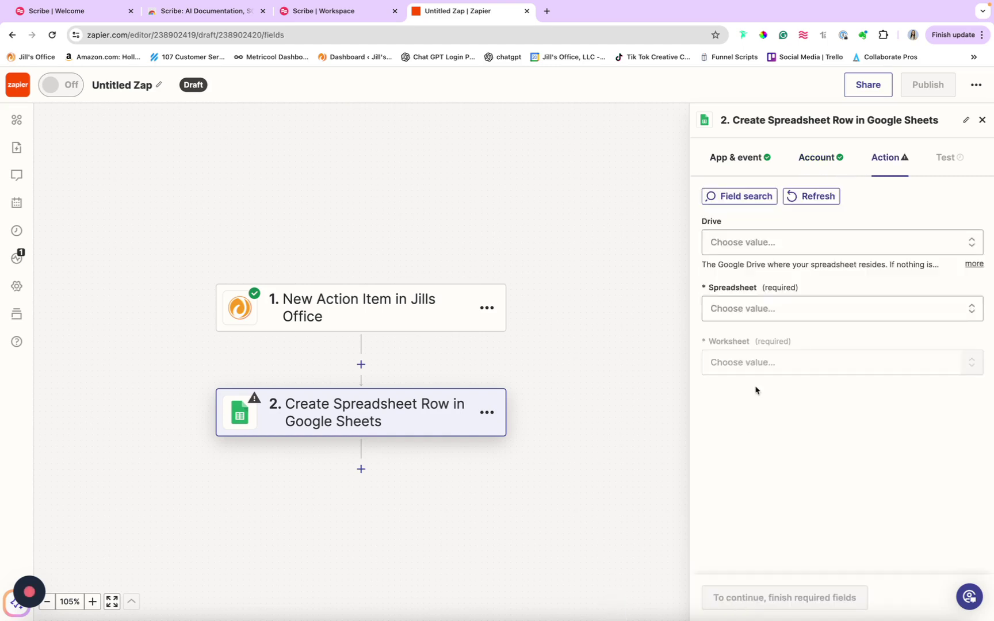
Step: Direct the new row to Sheet1 of the Zapier Test 1 spreadsheet, selecting My Google Drive as the drive
click(756, 248)
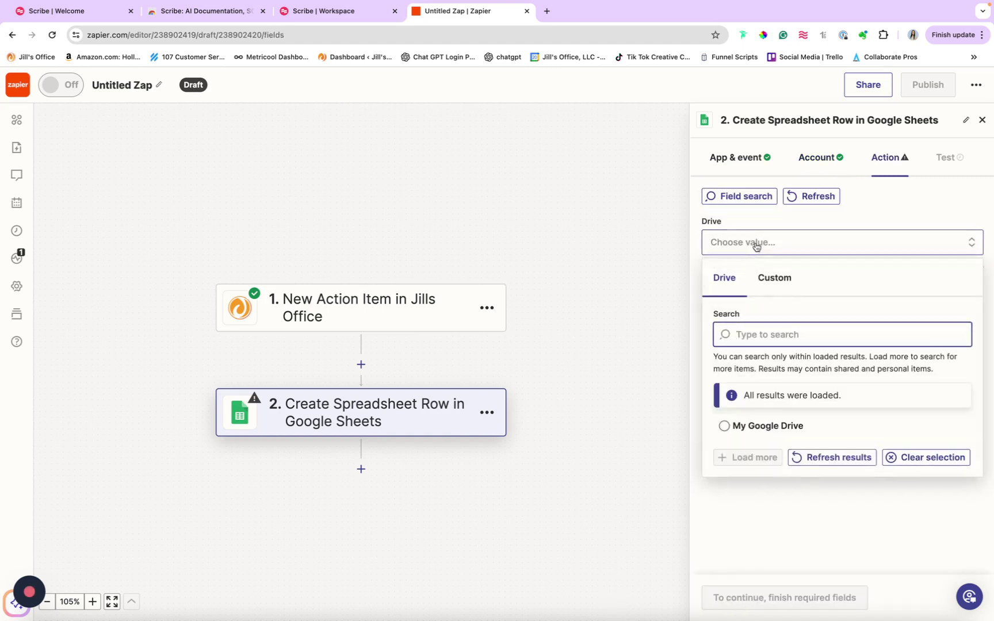
click(753, 429)
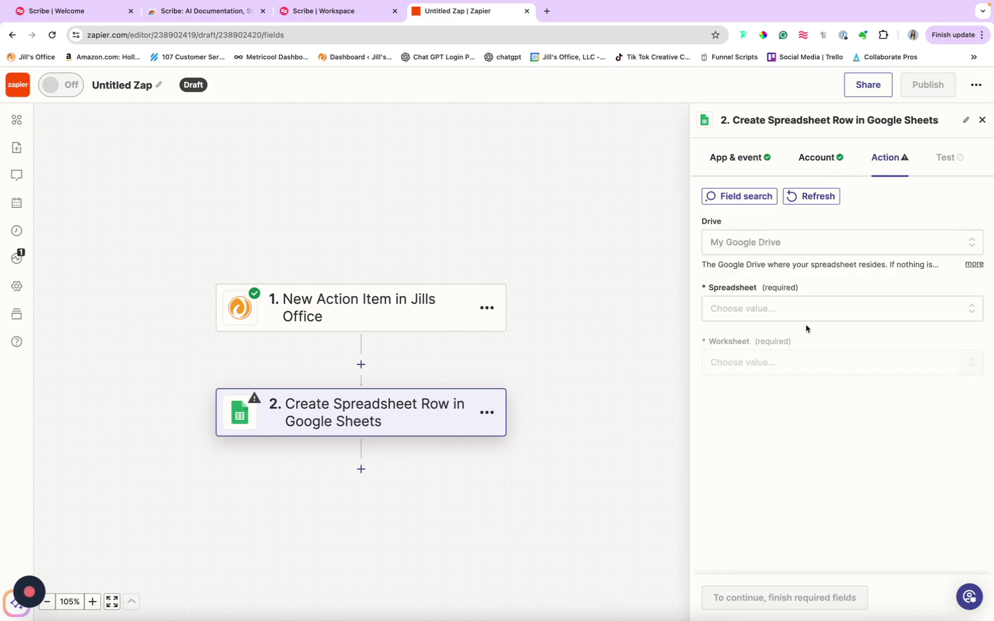
click(825, 310)
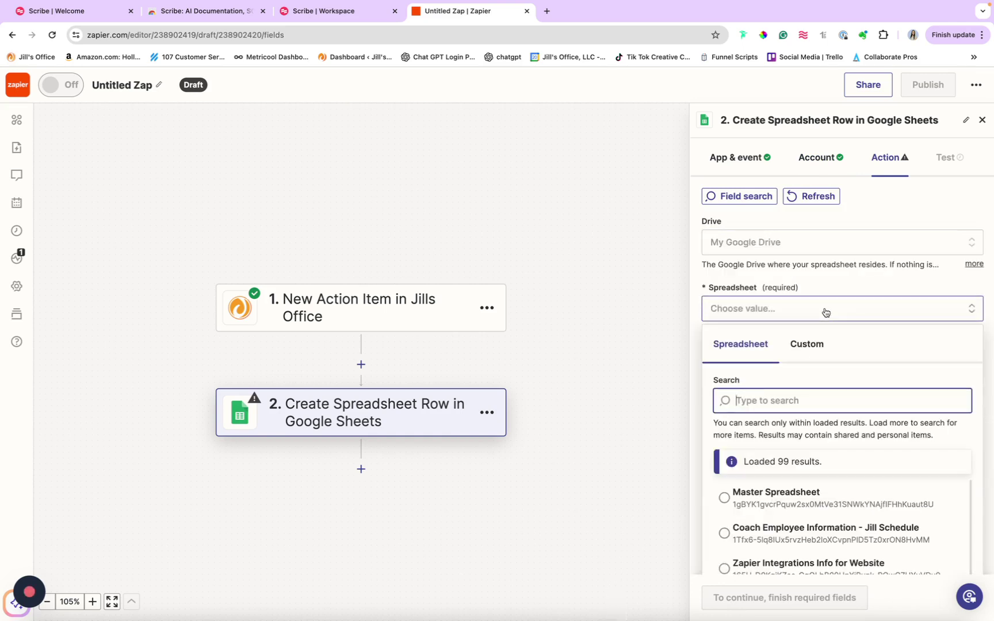
text(test)
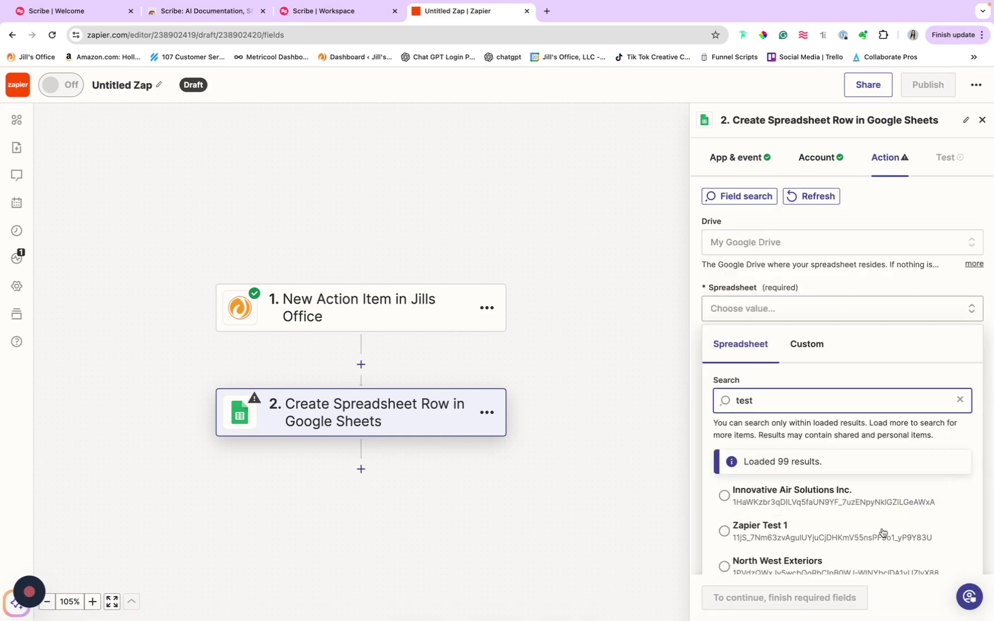
click(783, 539)
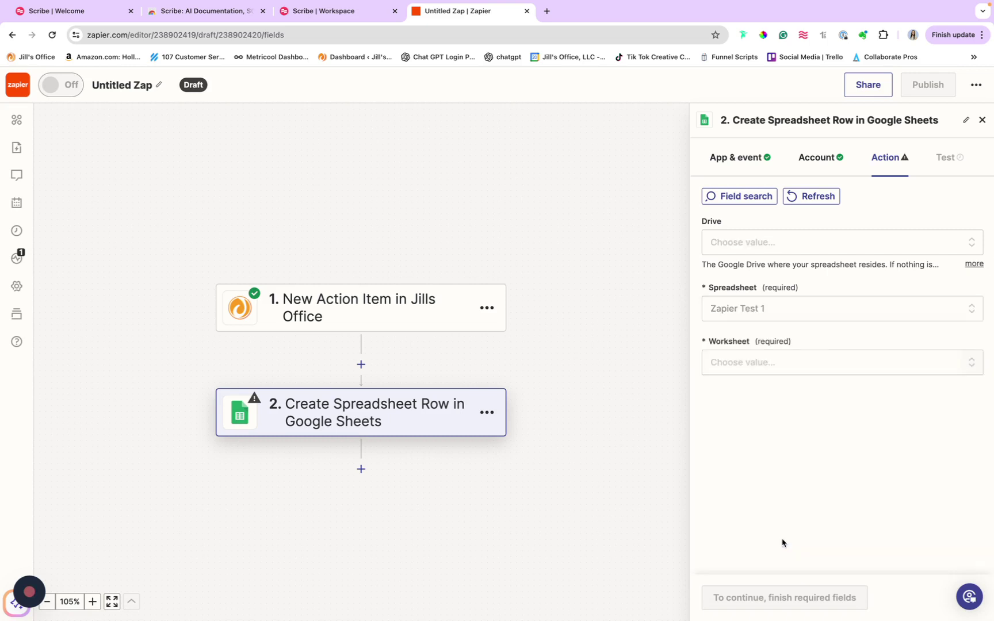
click(807, 364)
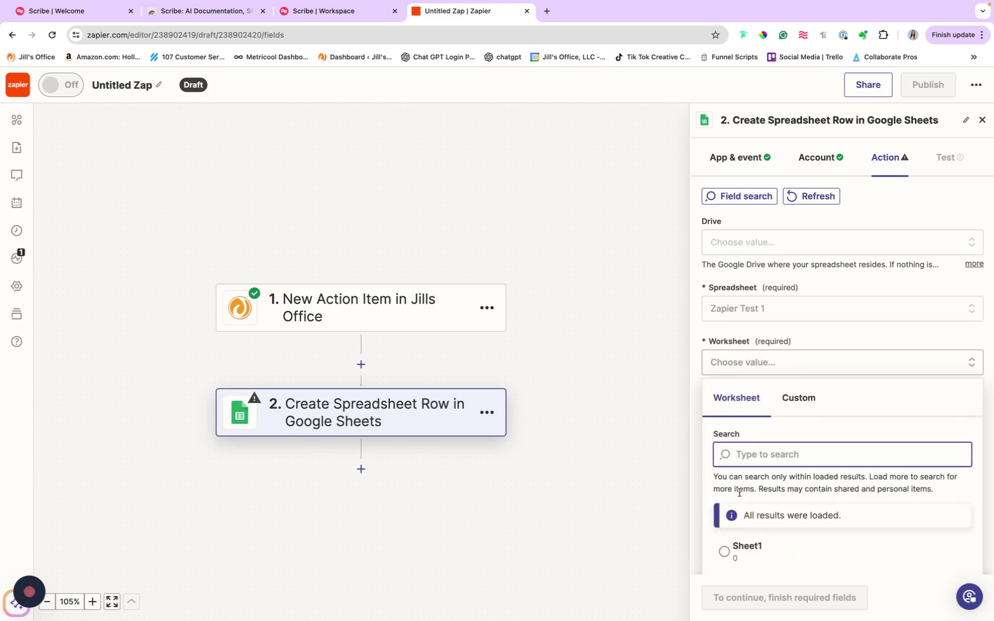
click(754, 553)
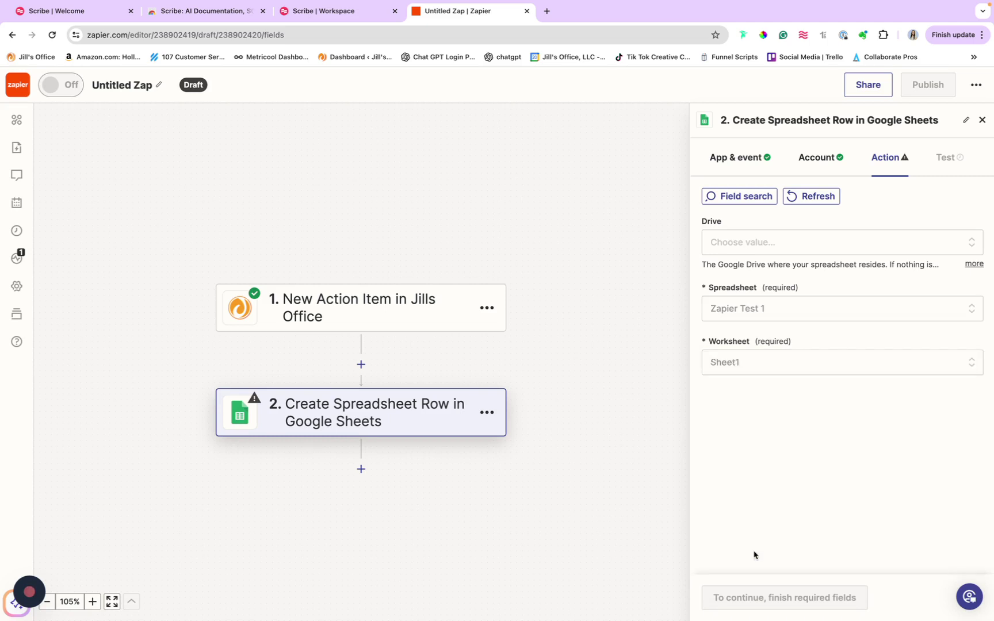
Step: Review the action's column fields for the worksheet, from First Name down to Action Item
scroll(772, 417, down, 5)
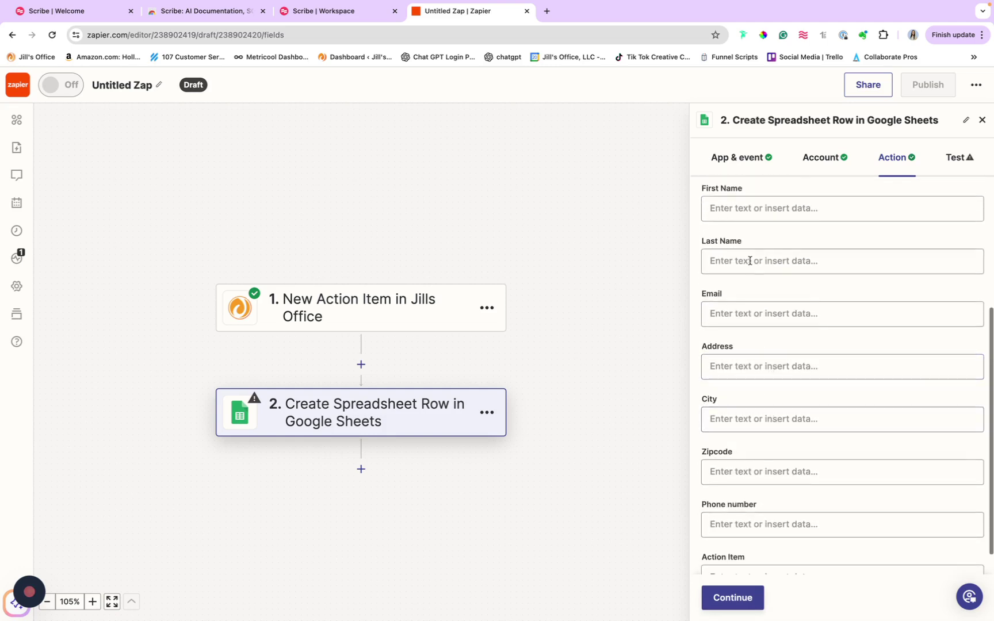
scroll(746, 221, up, 2)
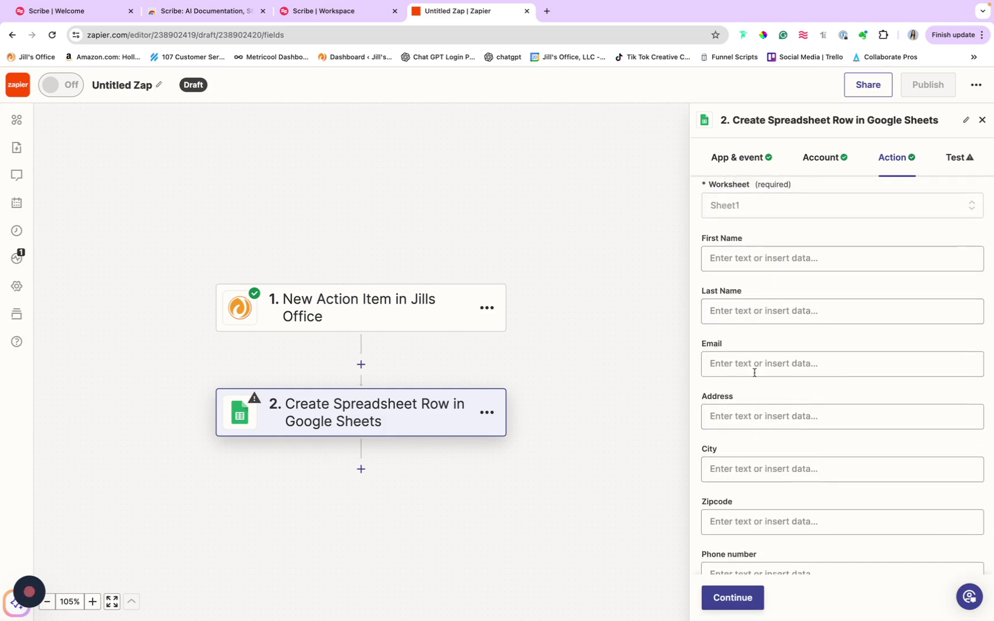
scroll(765, 237, up, 2)
scroll(765, 238, up, 1)
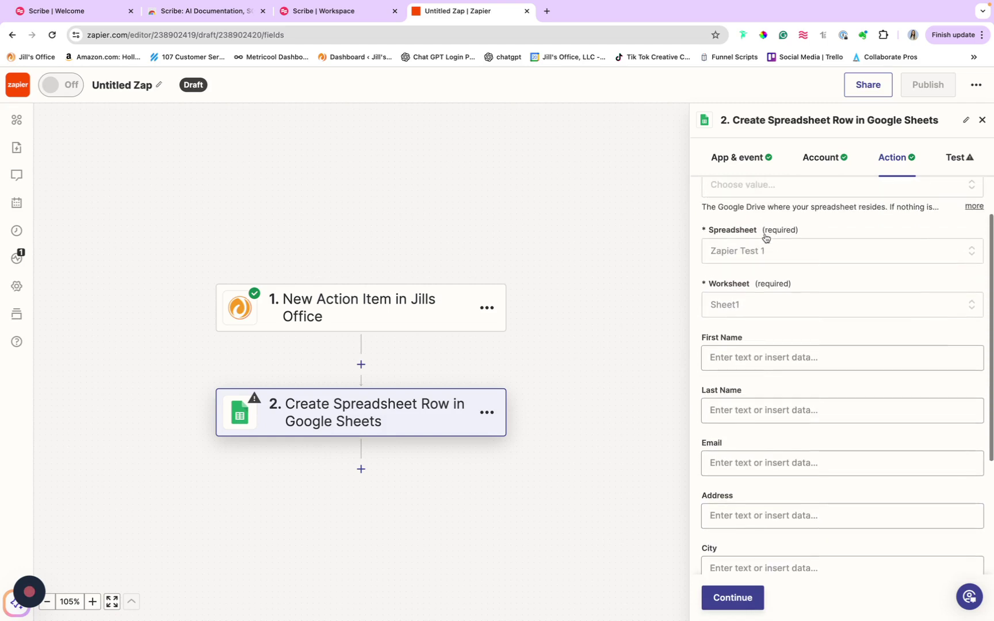
scroll(773, 321, down, 3)
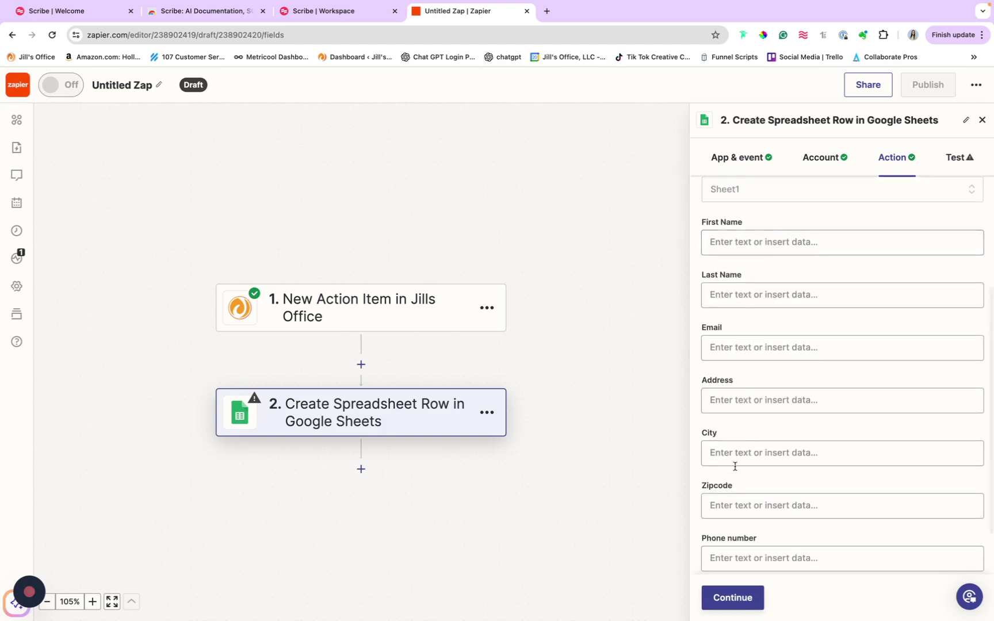
scroll(740, 490, down, 3)
scroll(740, 488, up, 2)
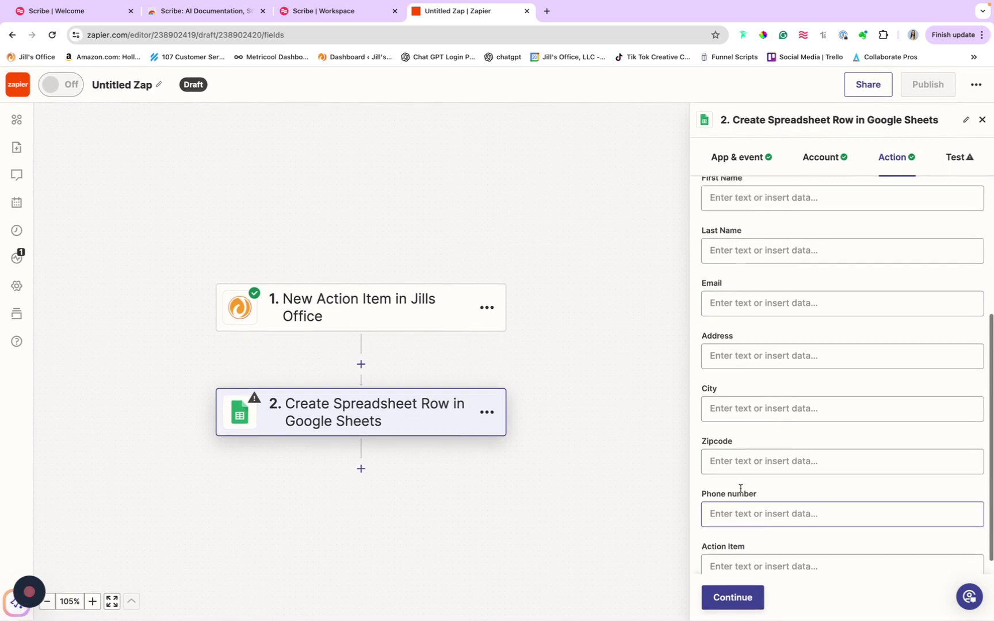
scroll(740, 488, up, 5)
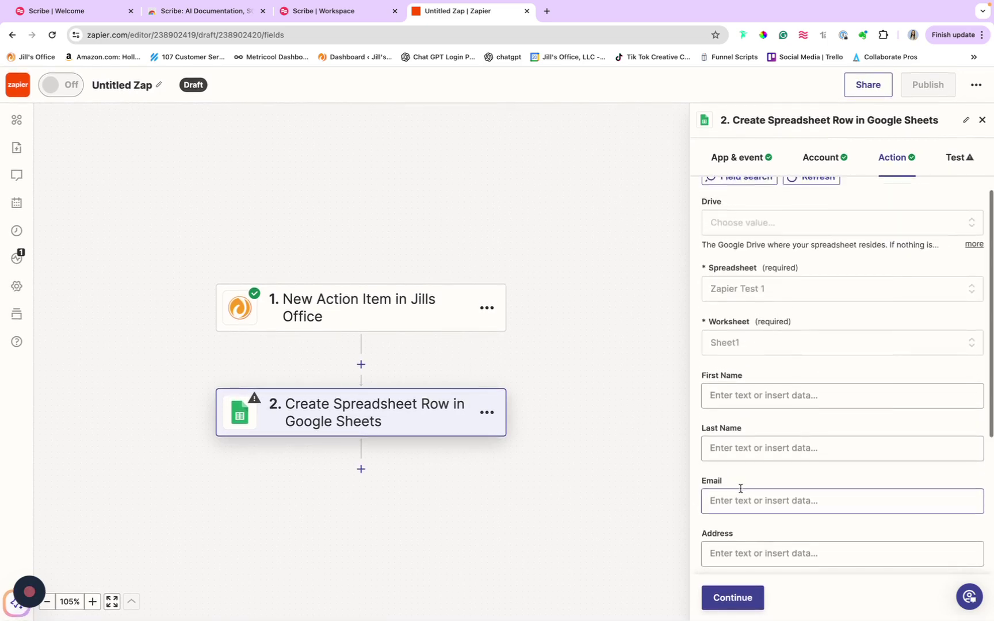
scroll(740, 488, down, 3)
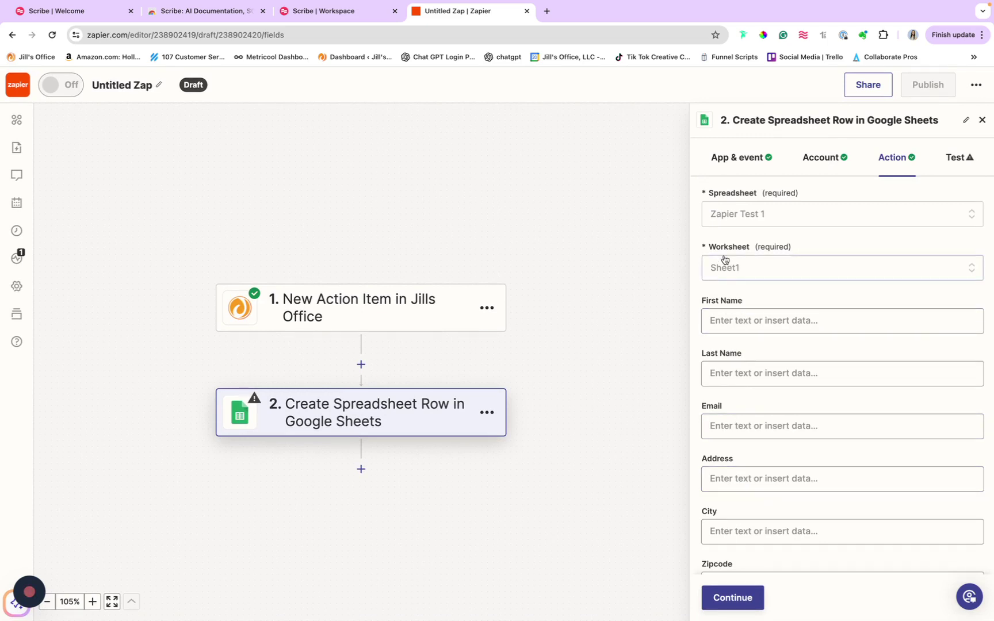
Step: Map First Name, Last Name and Email to the trigger's Contacts First Name, Contacts Last Name and Contacts Email data
click(733, 320)
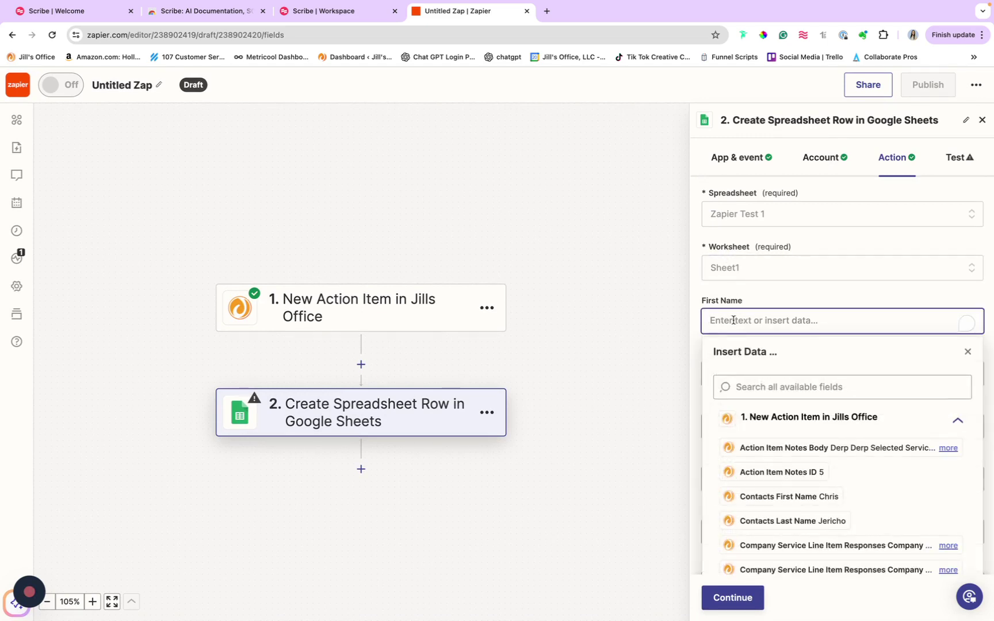
click(756, 388)
text(firs)
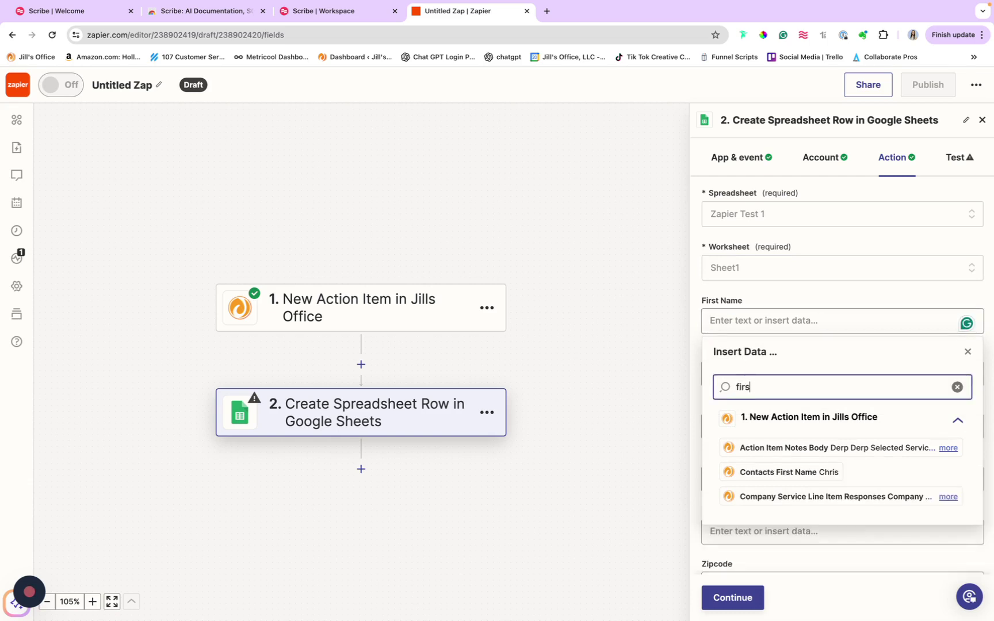
text(t)
click(788, 473)
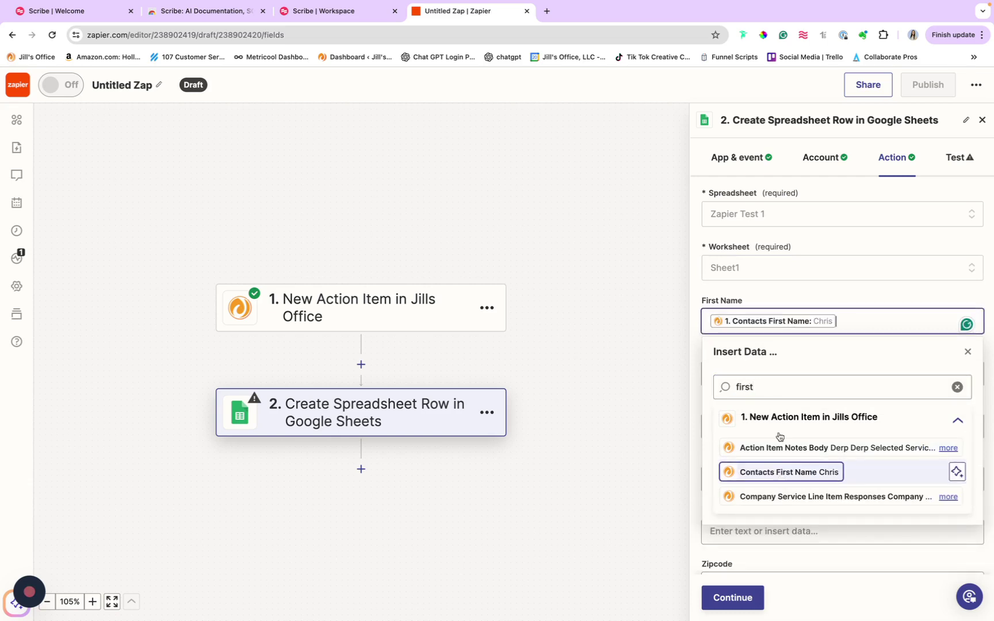
click(835, 291)
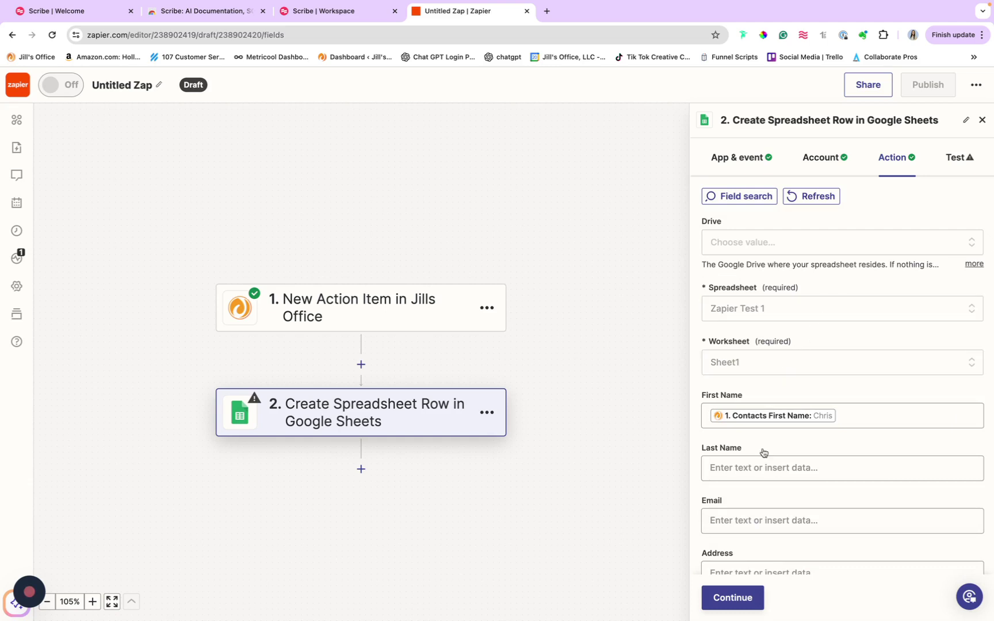
click(759, 468)
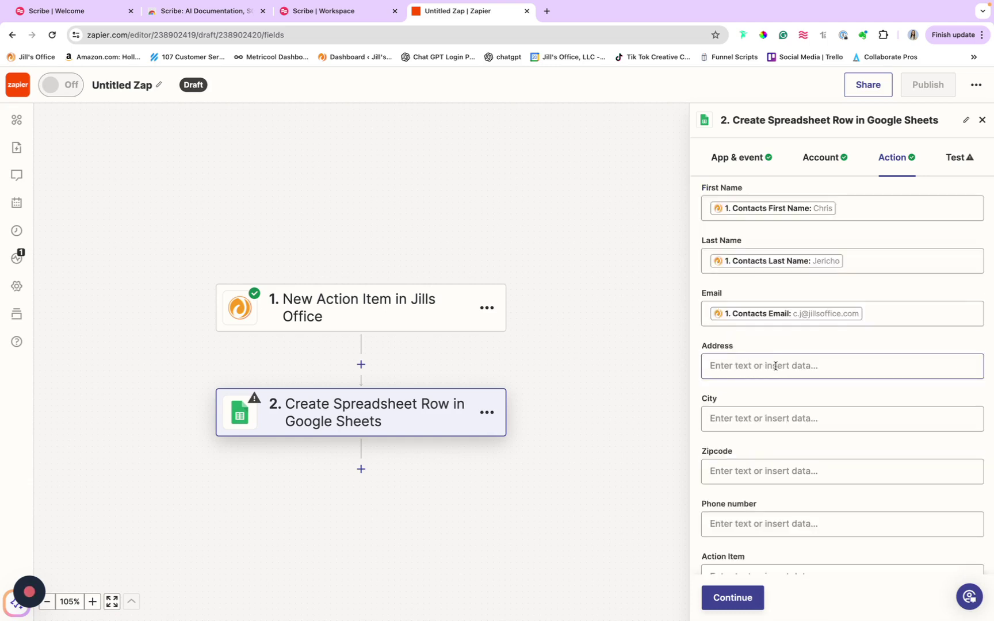
Step: Map Address to Contacts Addresses Line 1 and Line 2, and City, Zipcode and Phone number to their matching Contacts data
click(775, 365)
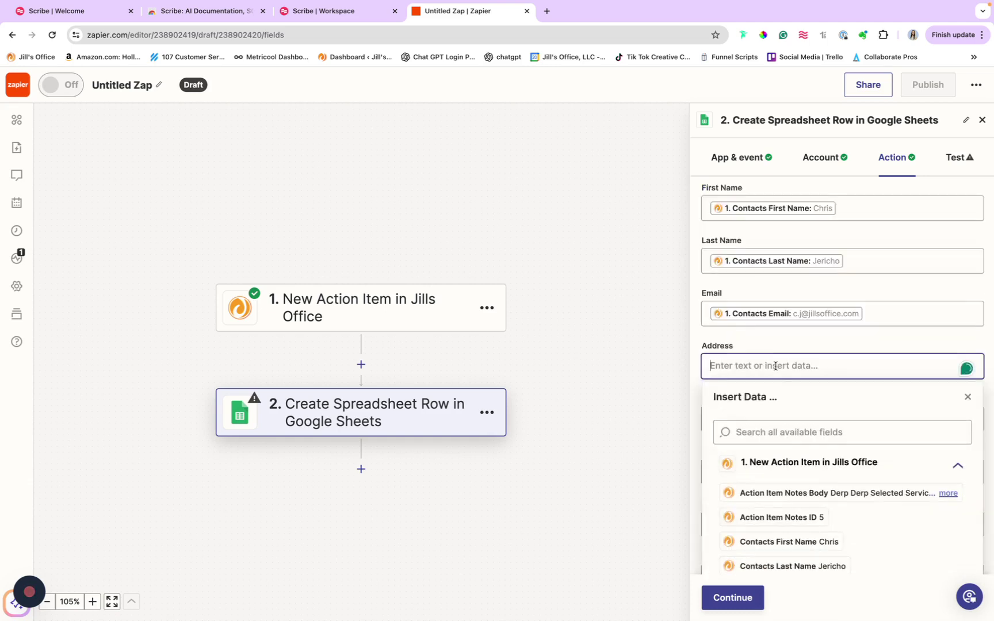
click(787, 432)
text(as)
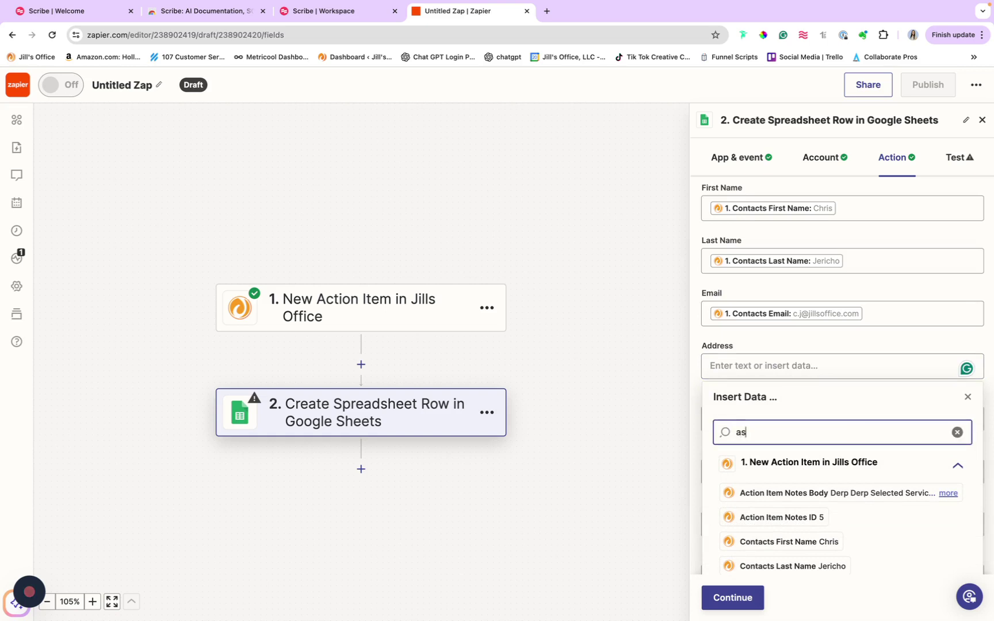
key(BackSpace)
text(dd)
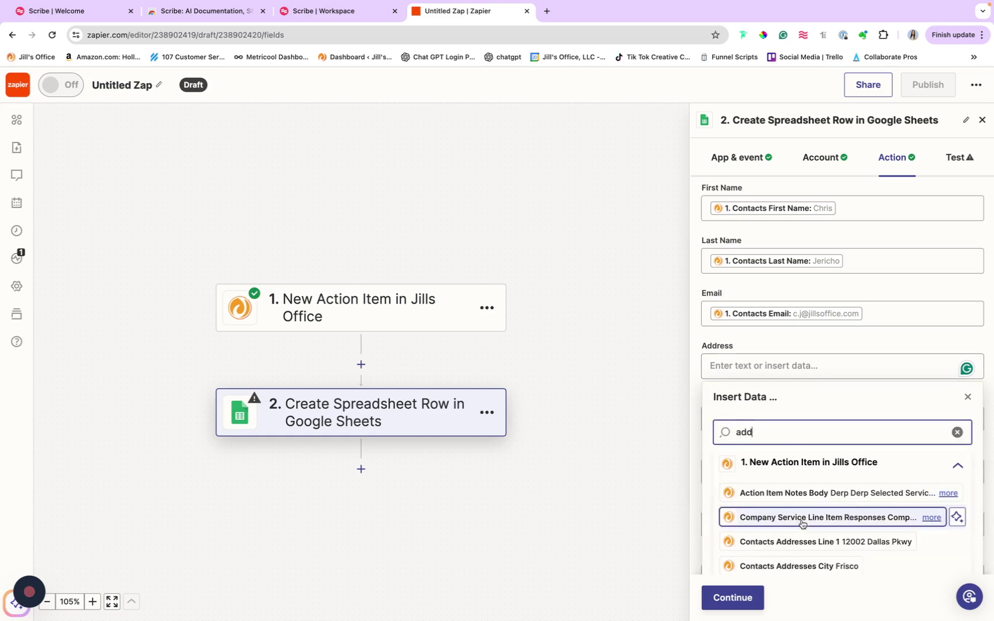
scroll(803, 524, down, 2)
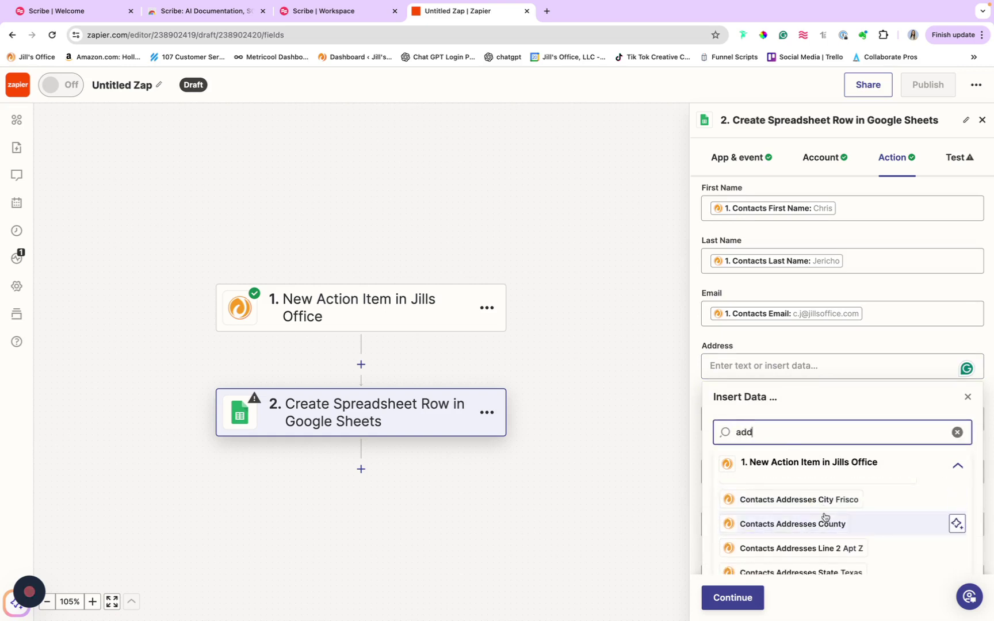
scroll(802, 525, up, 2)
click(824, 515)
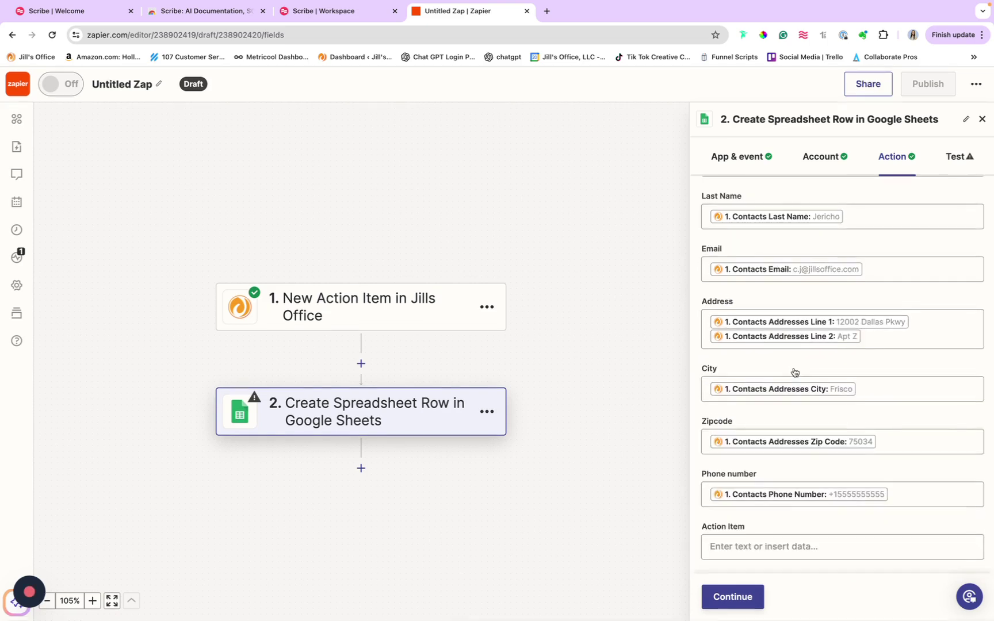
Step: Map Action Item to Action Item Notes Body and send a test row to Google Sheets
click(757, 552)
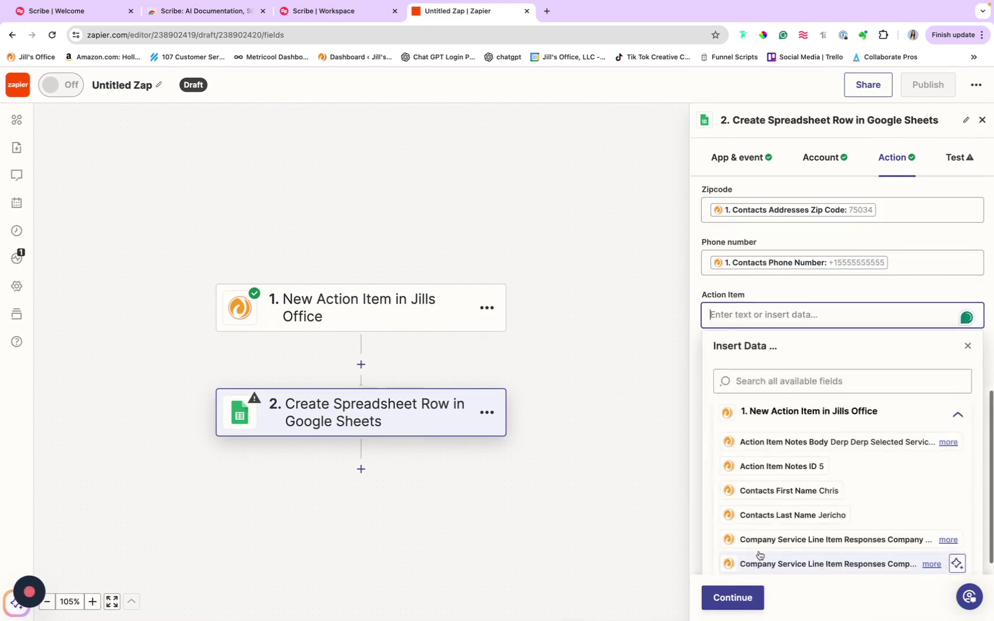
click(799, 441)
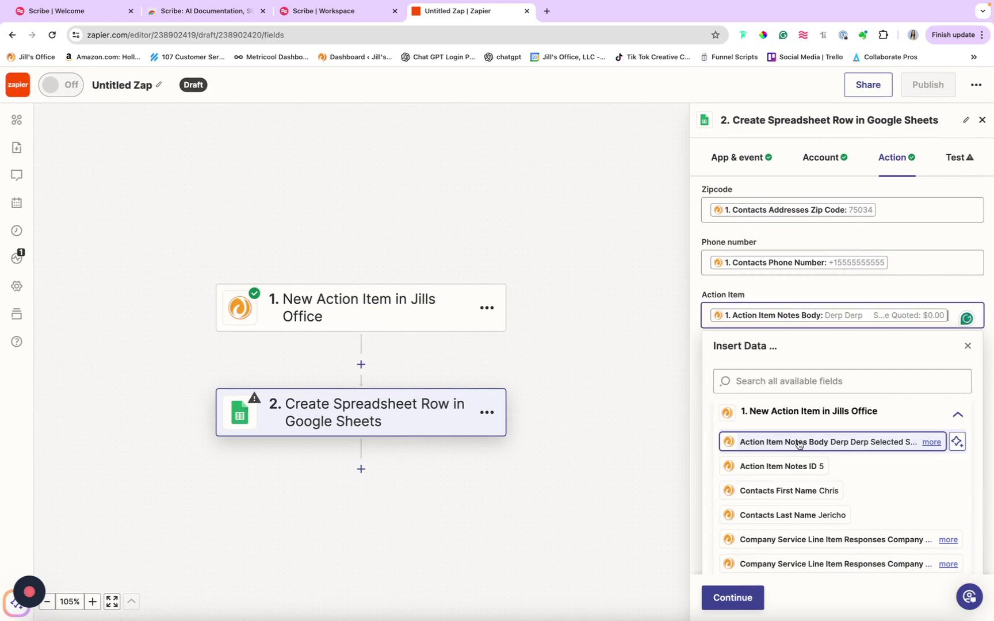
click(773, 299)
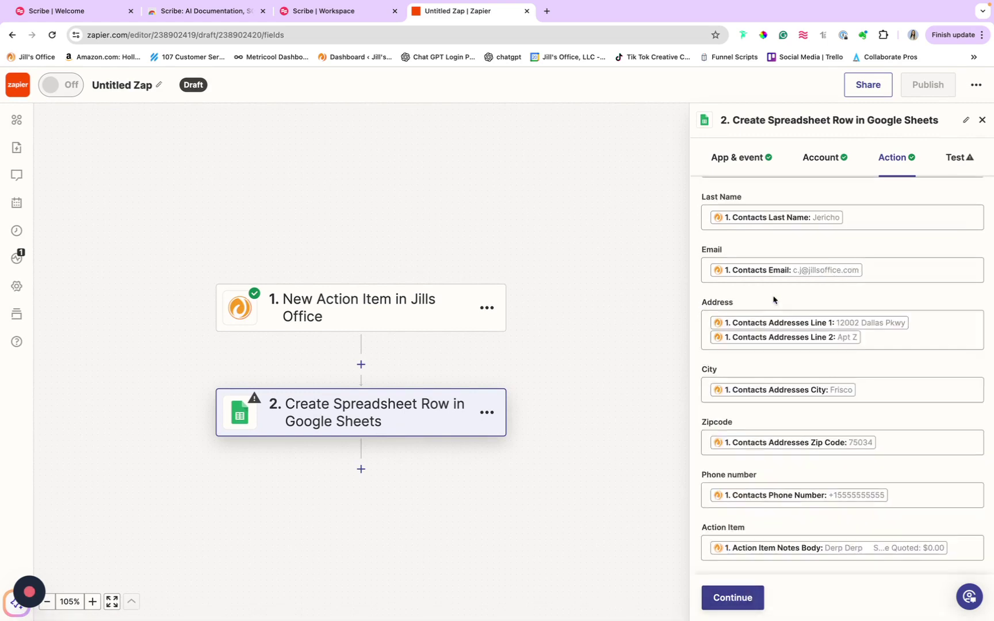
click(739, 606)
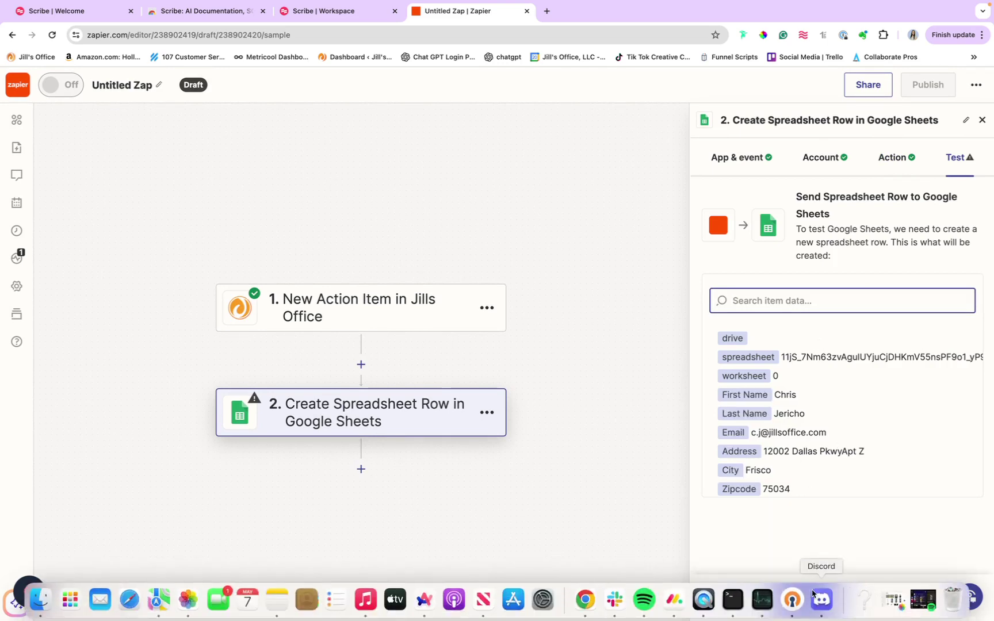
click(805, 598)
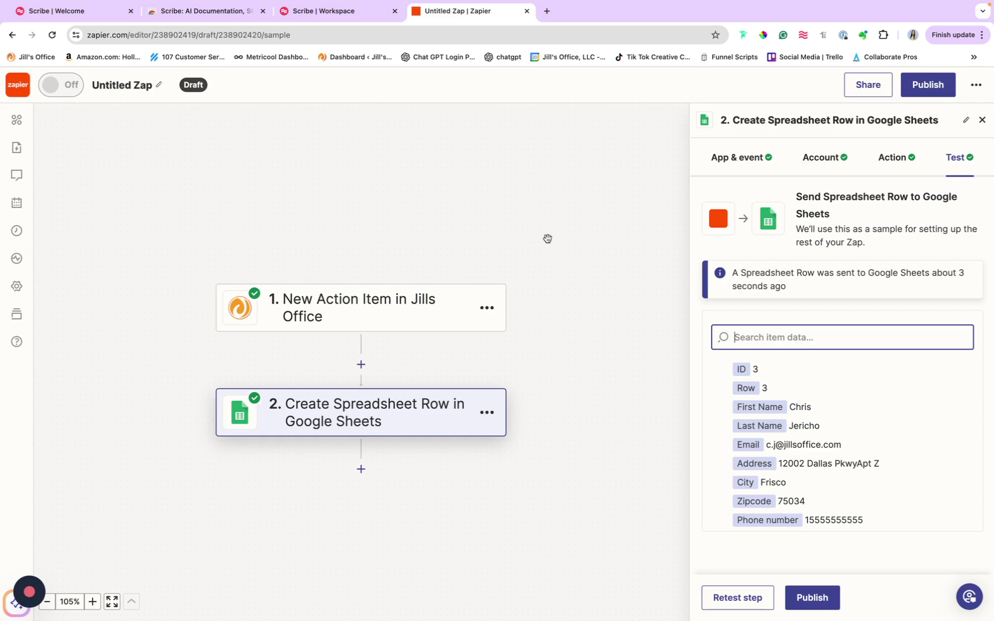
Step: Open the Zapier Test 1 spreadsheet in Google Sheets in a new browser tab and check the test row against the column headers
click(546, 11)
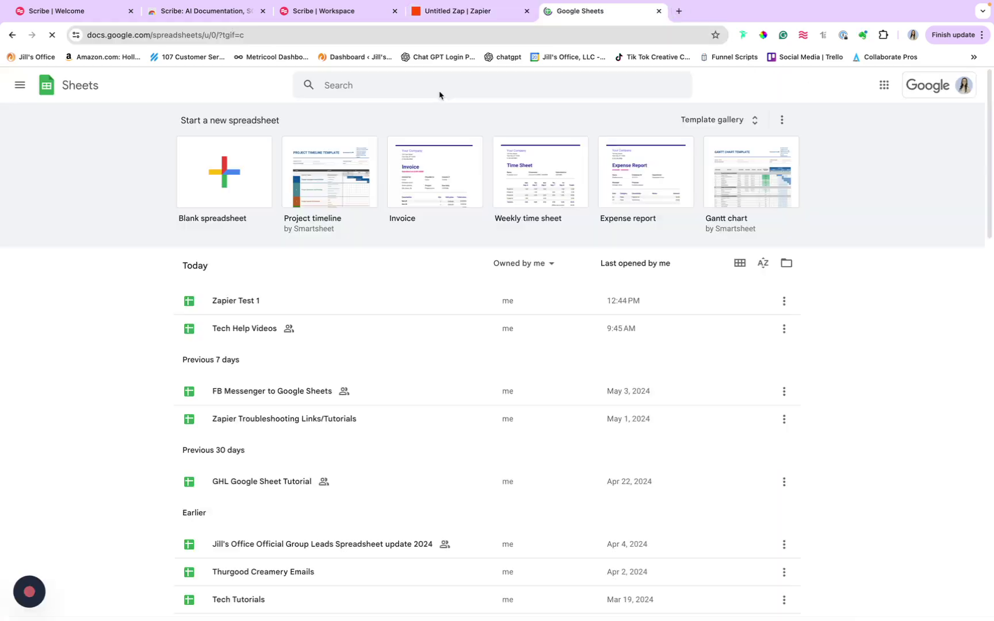
click(232, 302)
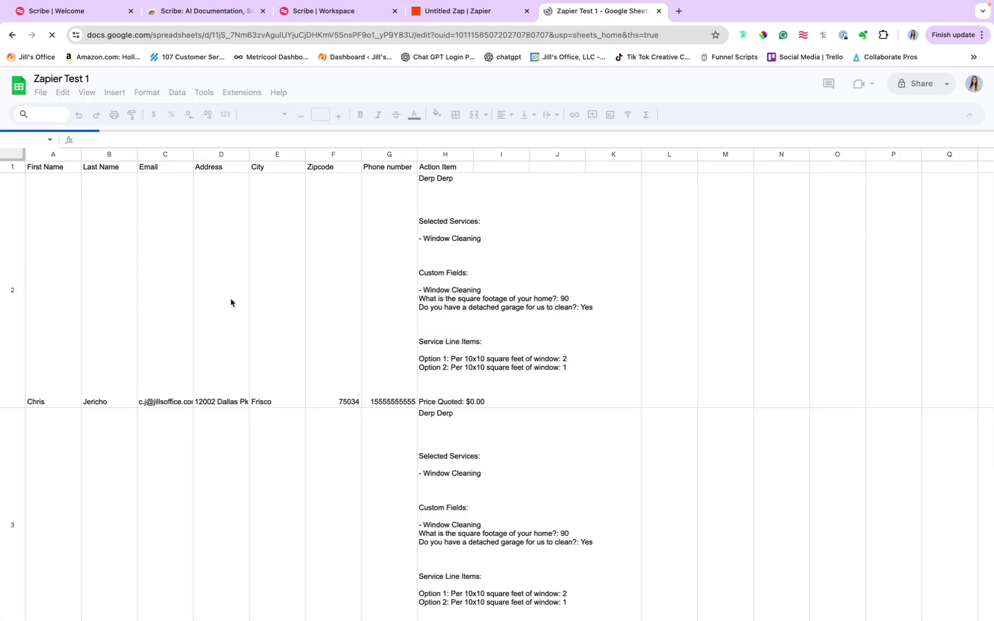
scroll(256, 445, down, 1)
scroll(256, 446, down, 4)
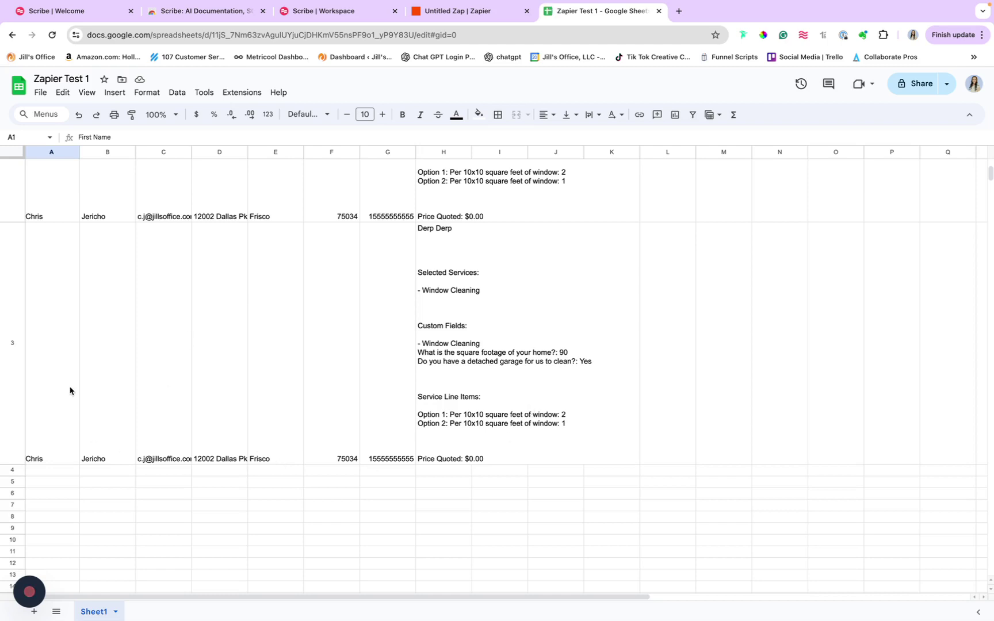
scroll(80, 321, up, 5)
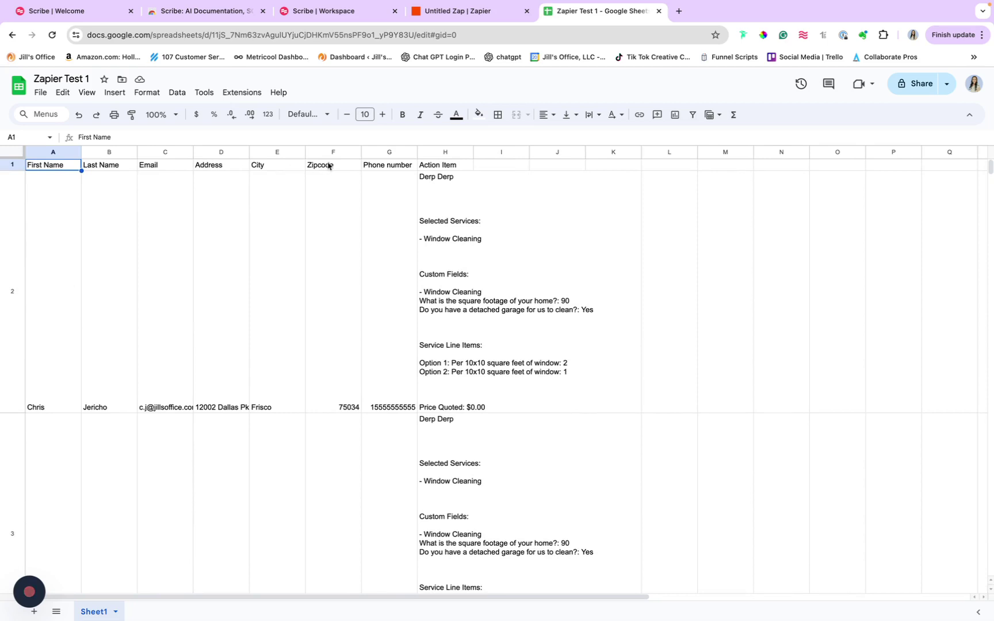
scroll(436, 173, down, 6)
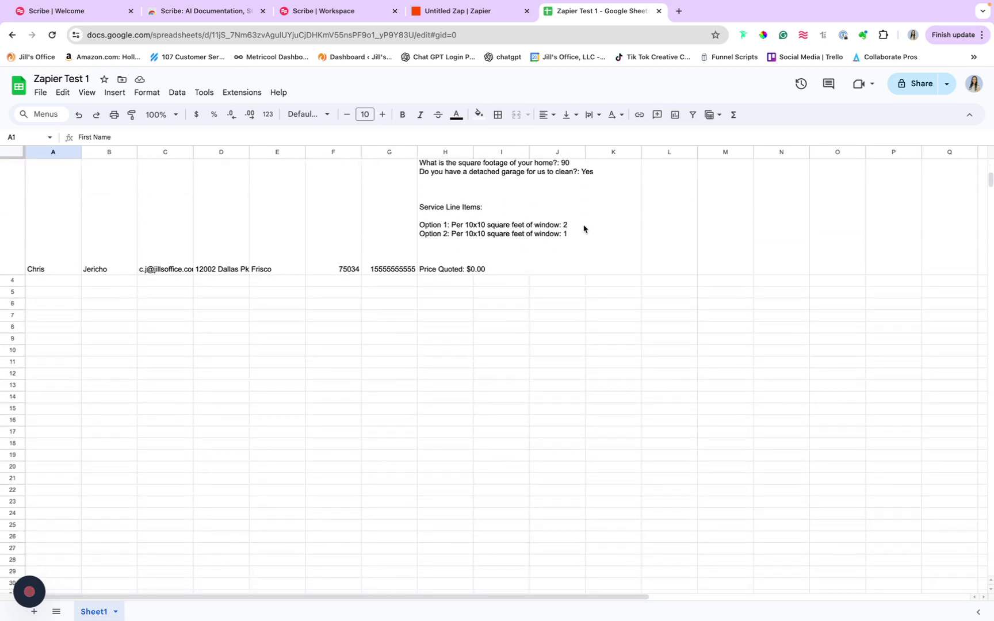
Step: Return to the Zap in Zapier, publish it and dismiss the notification
click(492, 14)
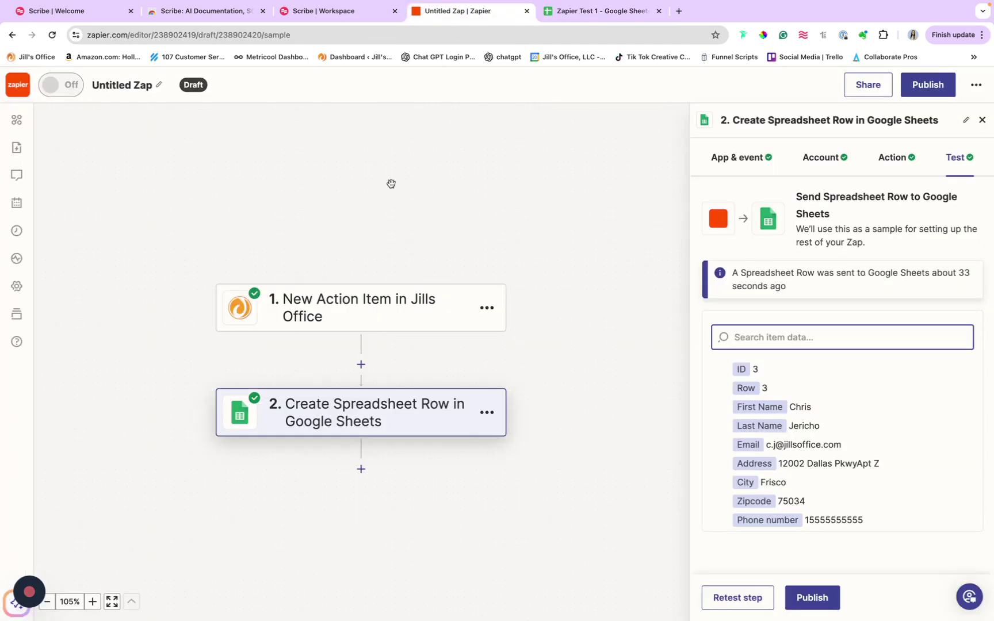
click(820, 601)
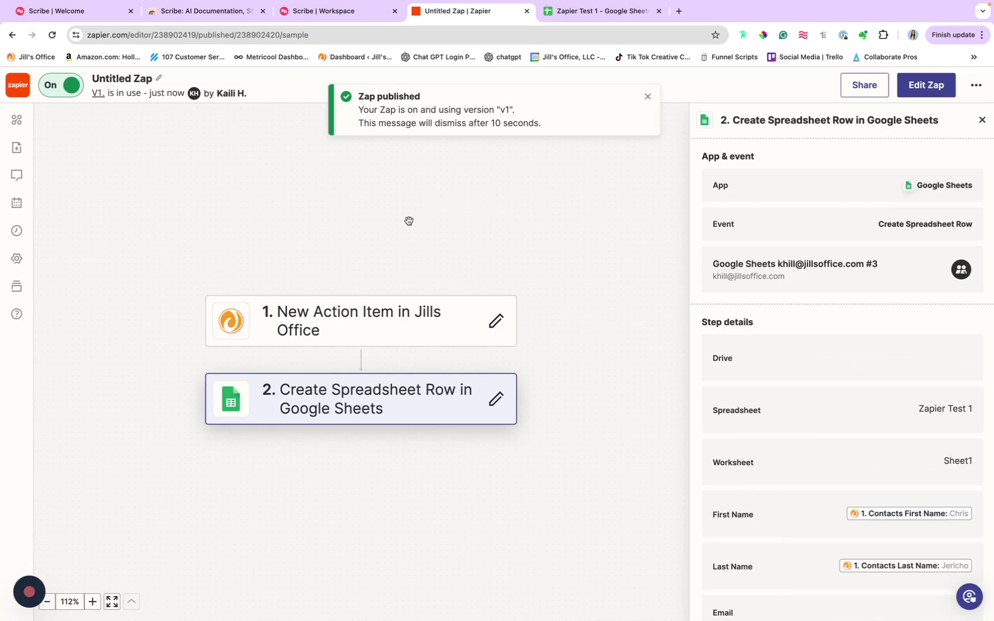
click(648, 97)
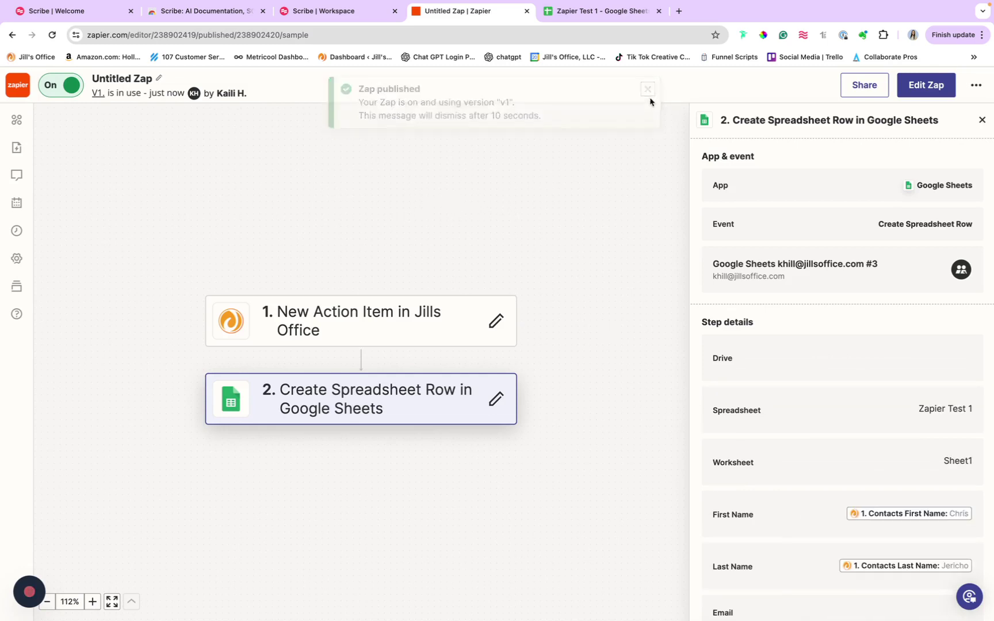